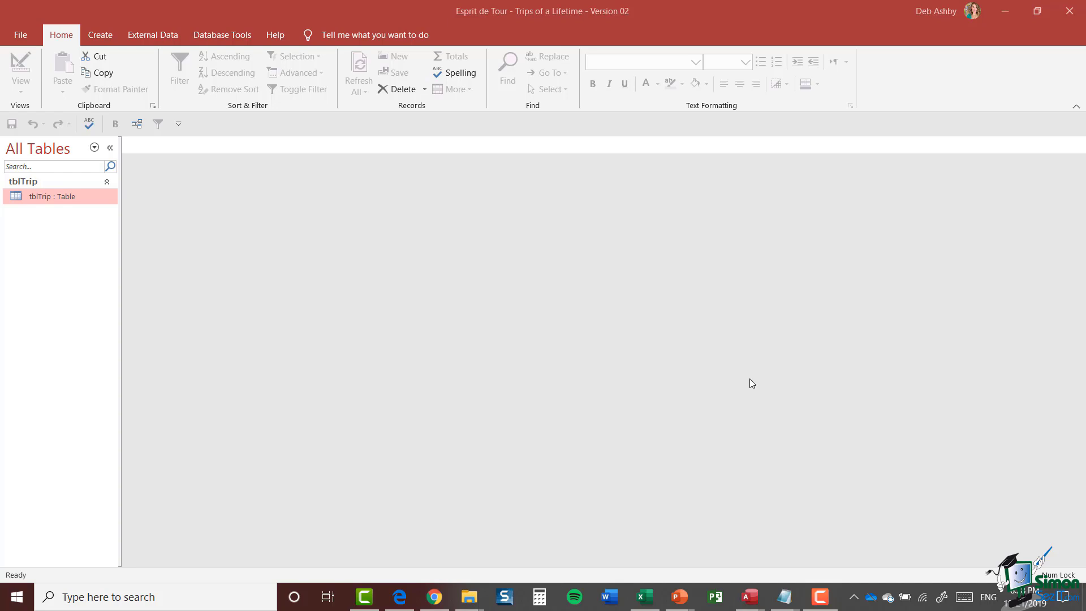
Step: Create a new table in Design view with a Short Text field named Type and make it the primary key
left_click(101, 36)
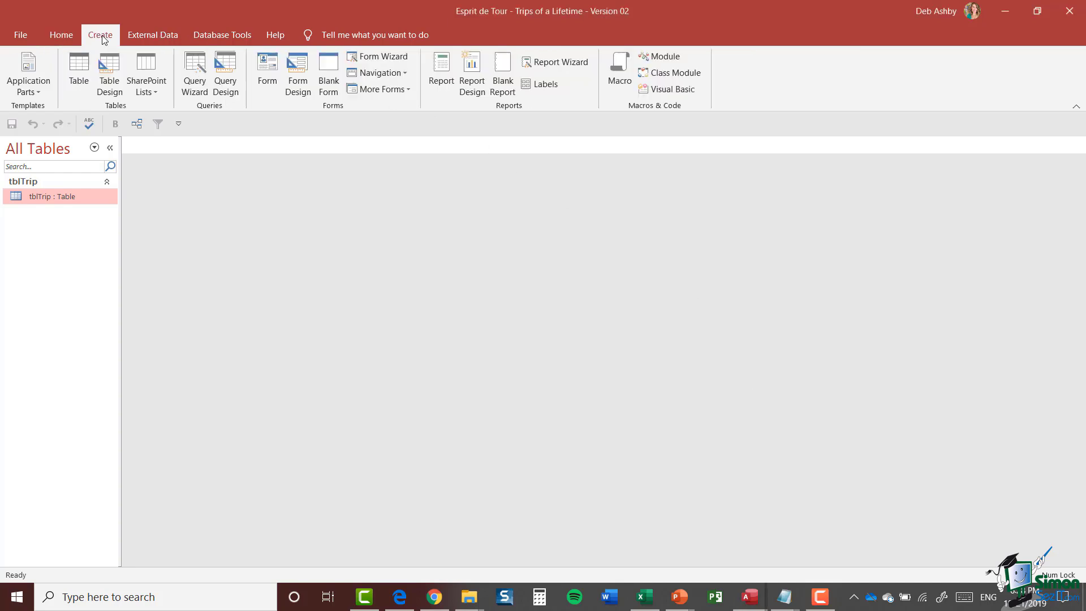
left_click(113, 82)
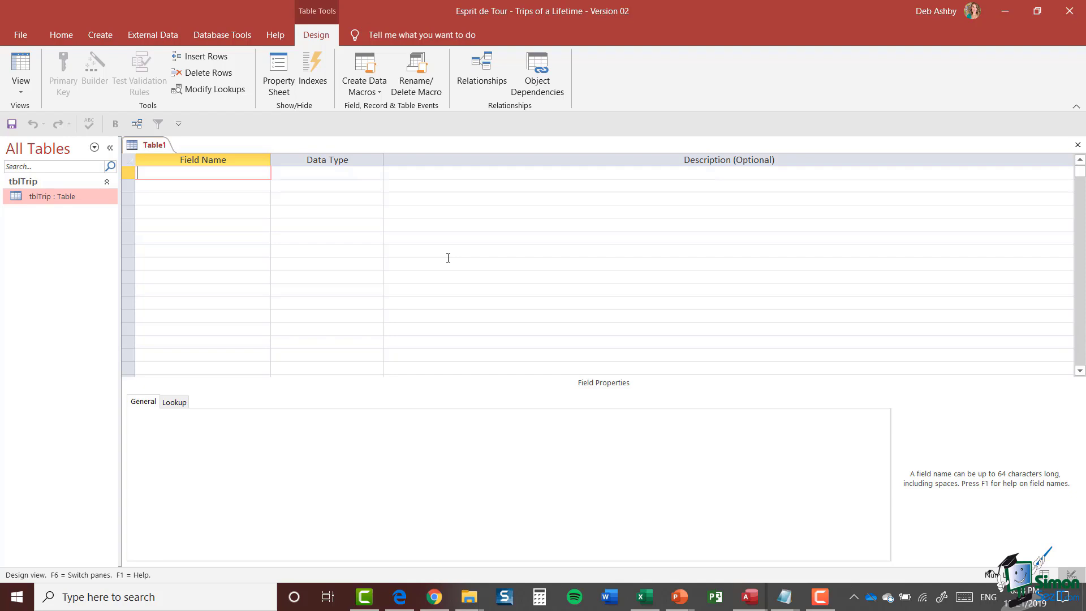
type("Type")
key("Tab")
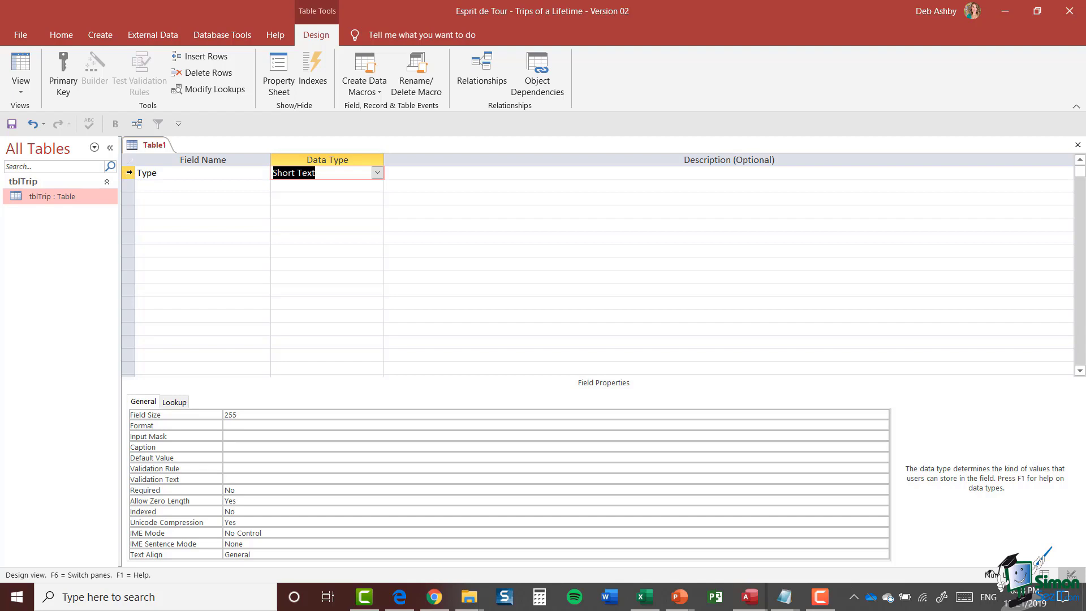
left_click(129, 173)
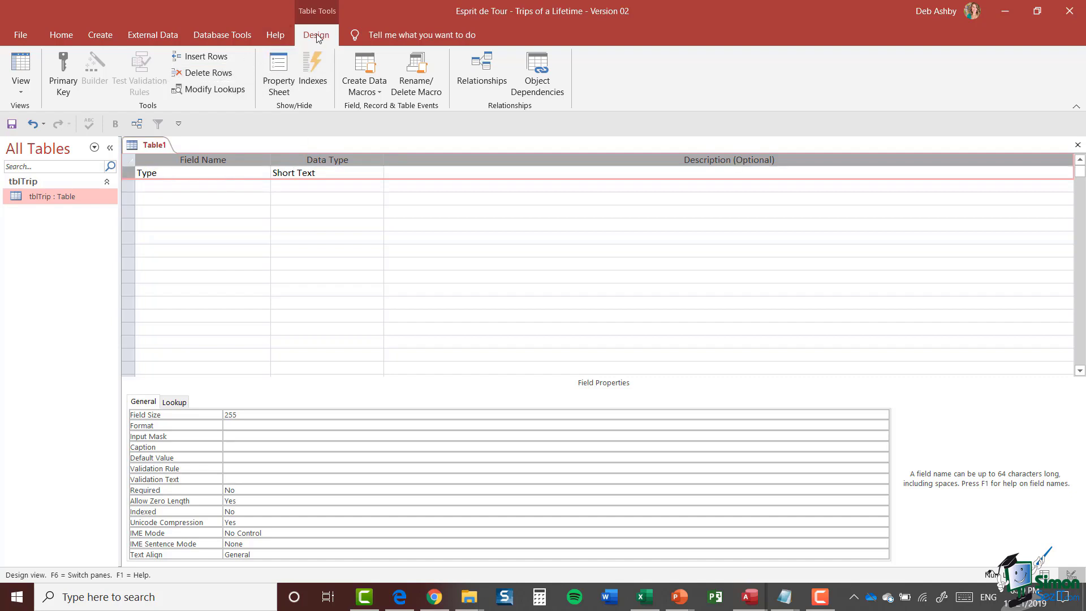
left_click(66, 78)
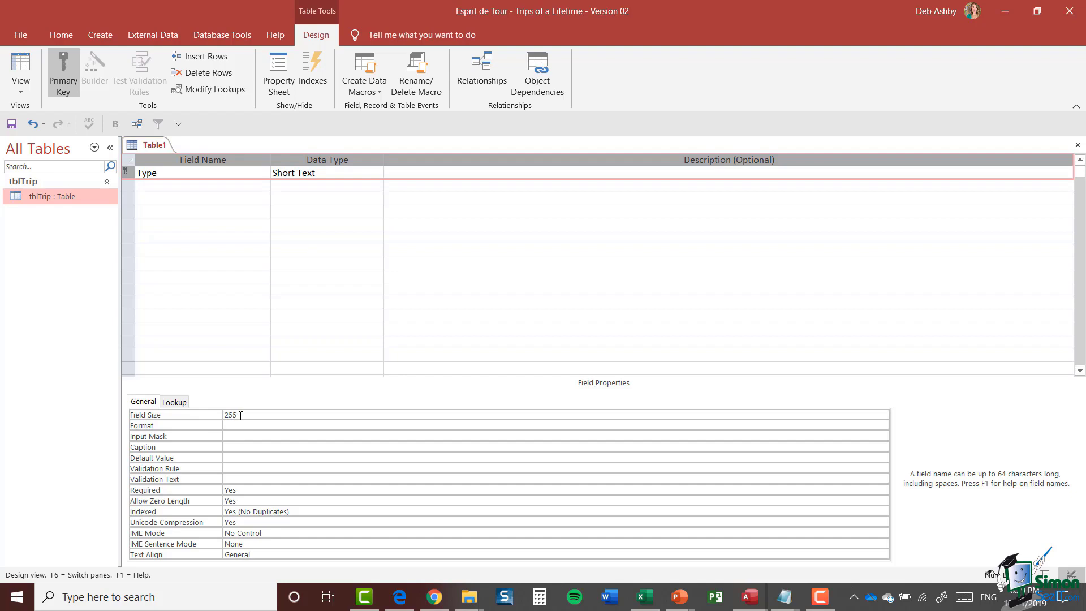
Step: Set the Type field's size to 30 and its Allow Zero Length property to No
double_click(241, 415)
type("30")
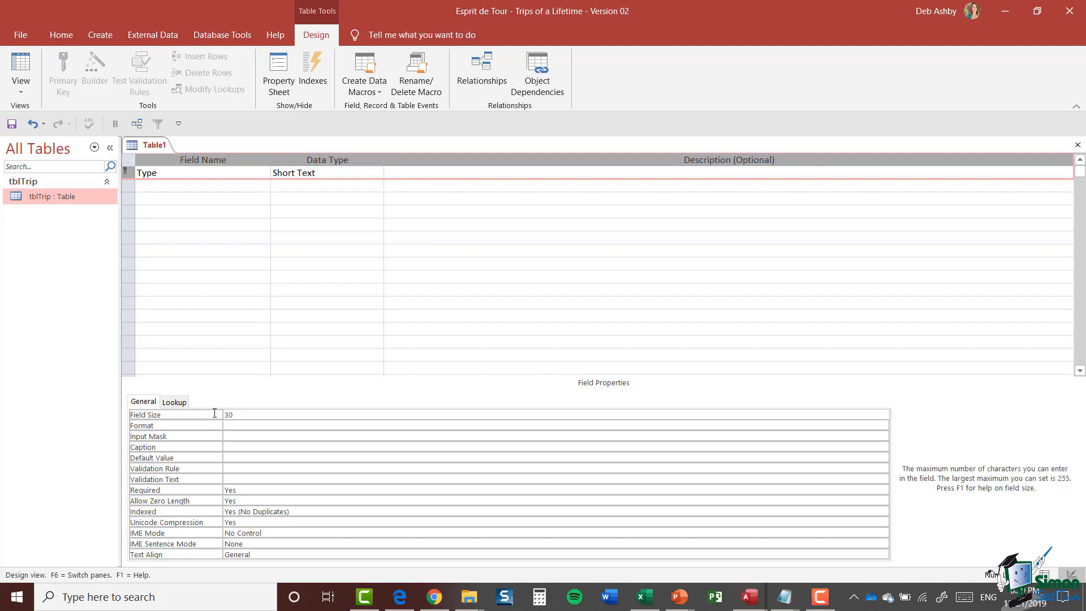
left_click(248, 490)
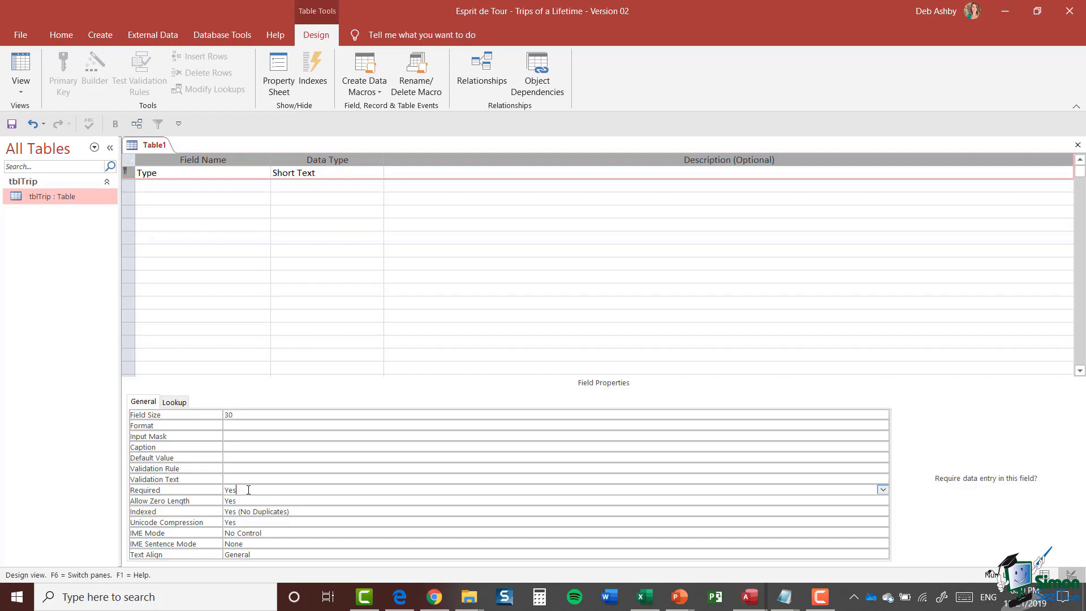
left_click(245, 502)
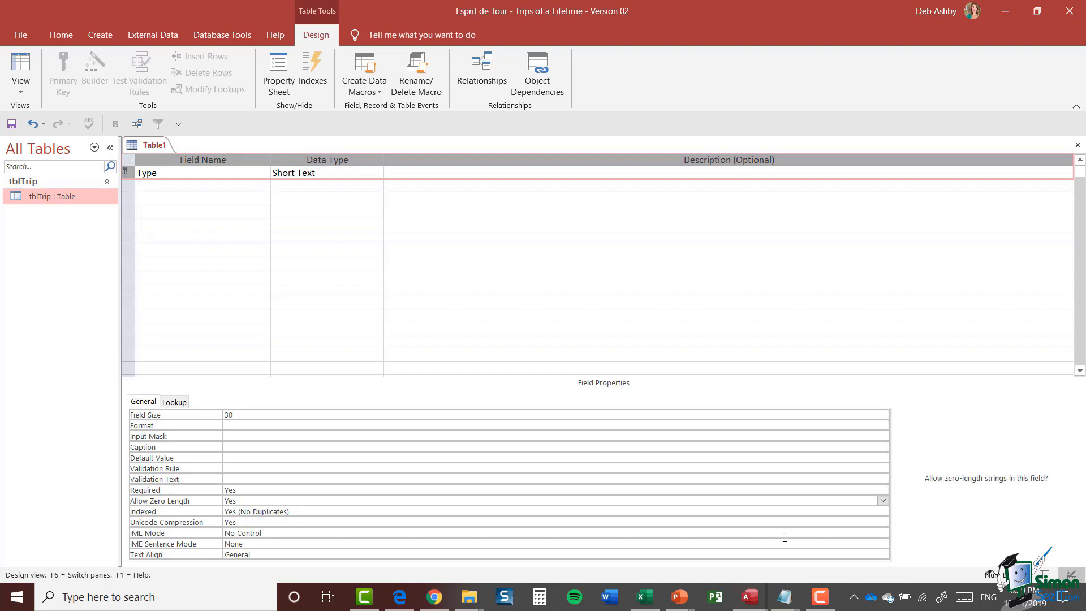
left_click(883, 502)
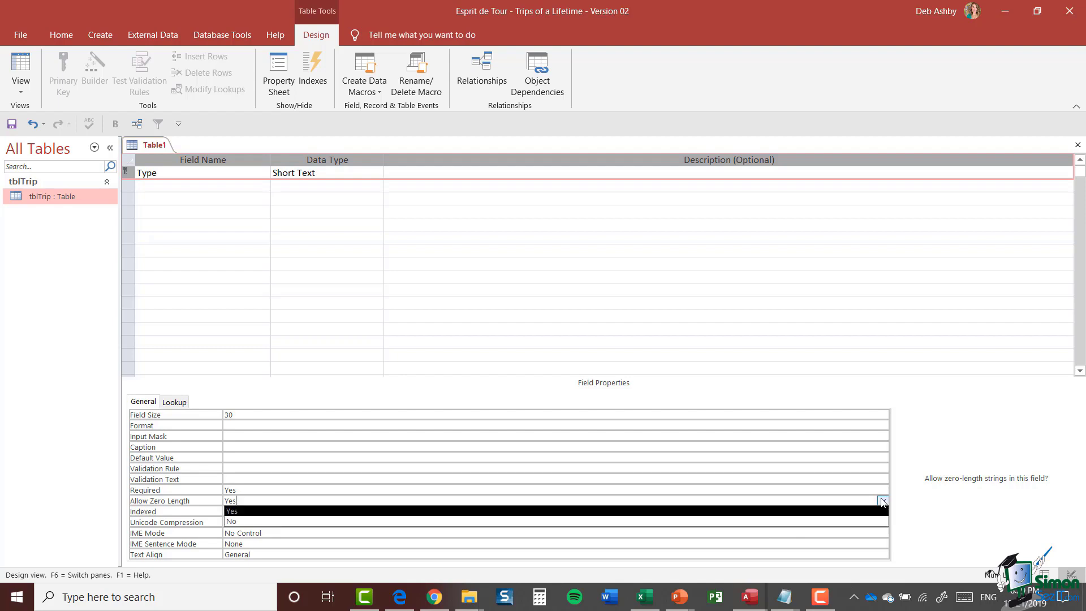
left_click(789, 522)
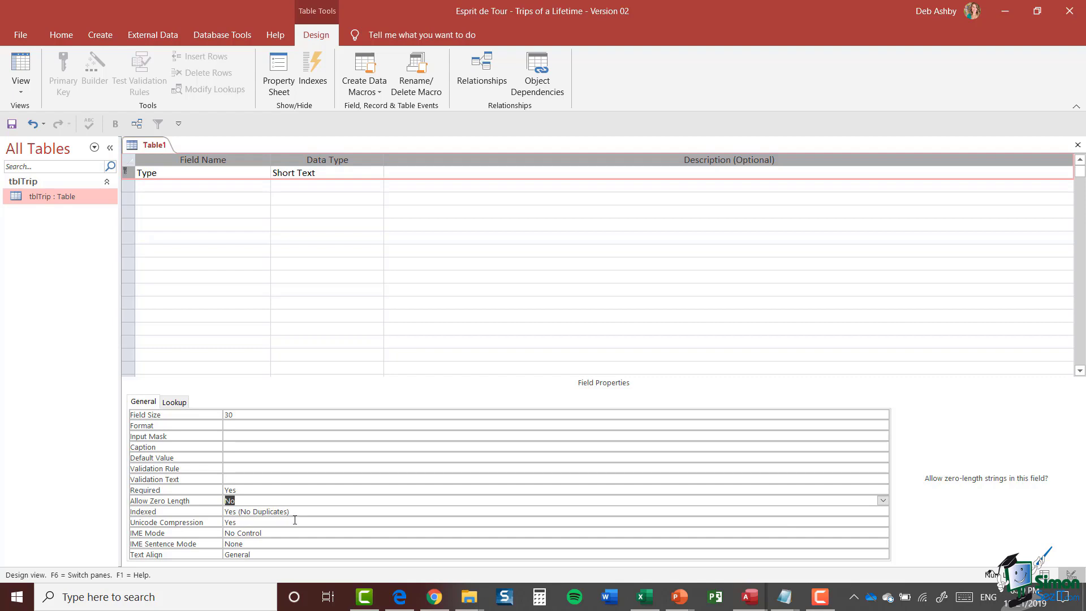
left_click(579, 276)
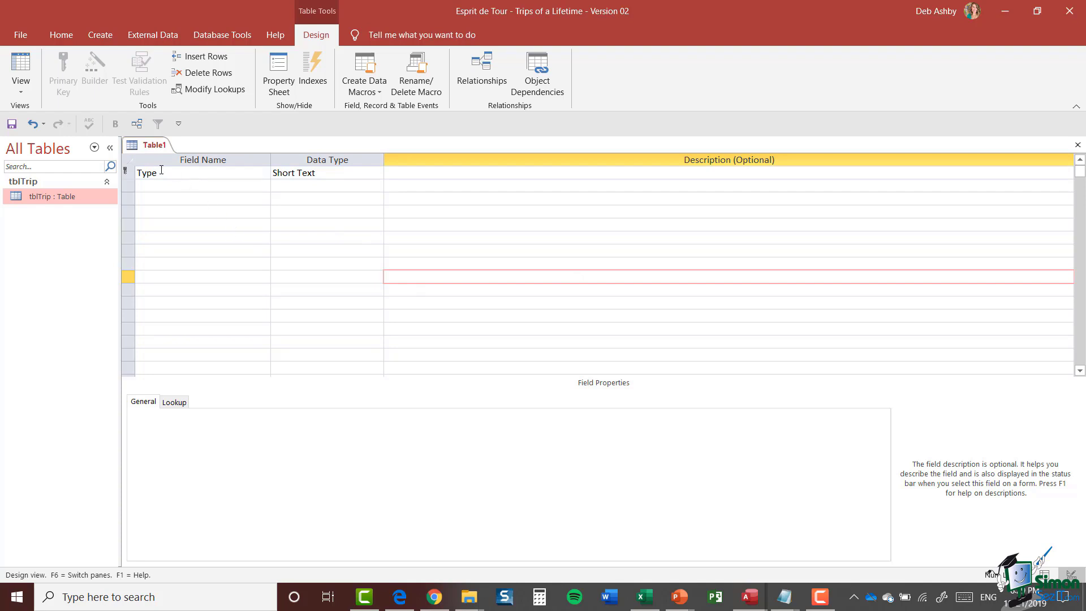
left_click(128, 172)
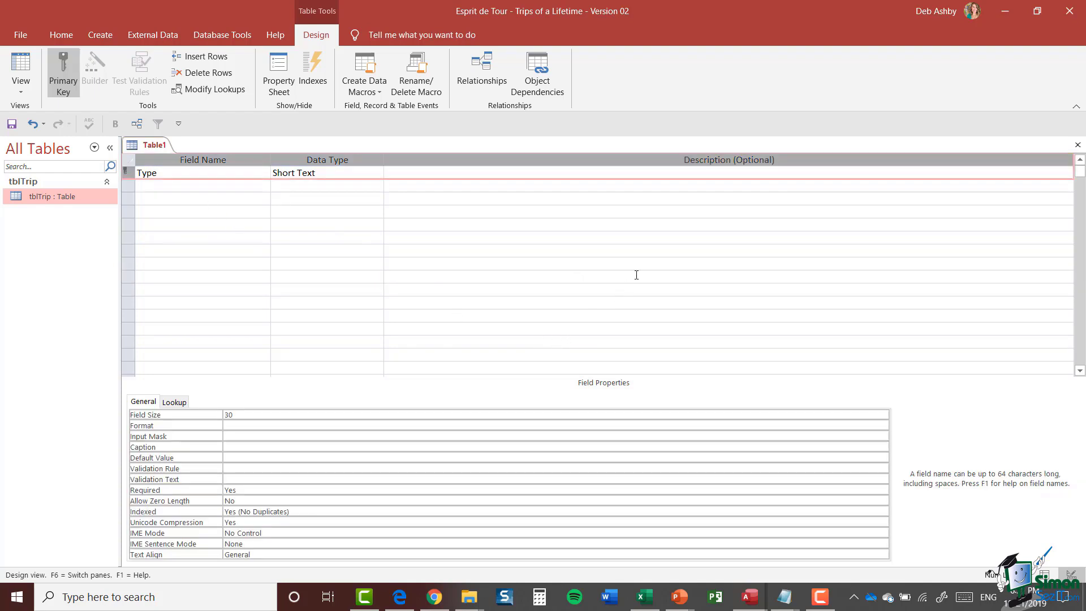
Step: Close the new table and save its design under the name tbltype
left_click(1079, 145)
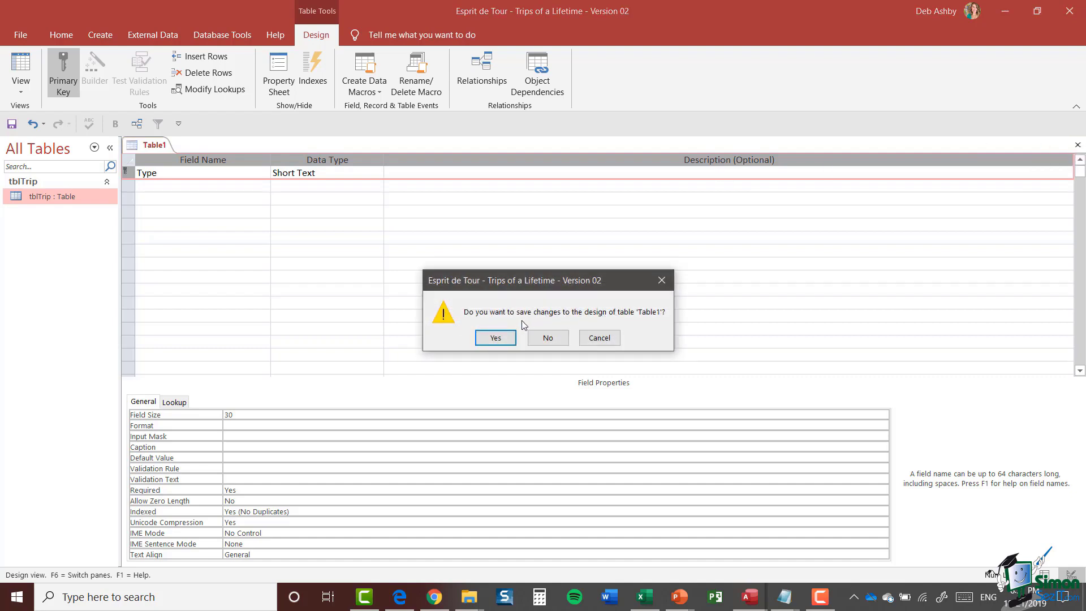
left_click(498, 338)
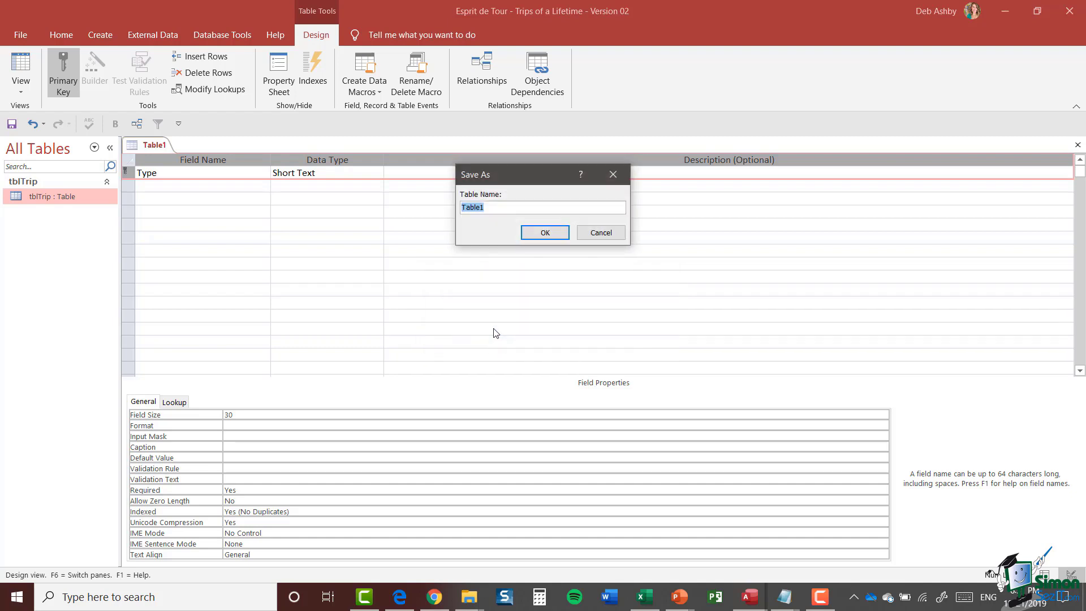
type("tbltype")
left_click(546, 233)
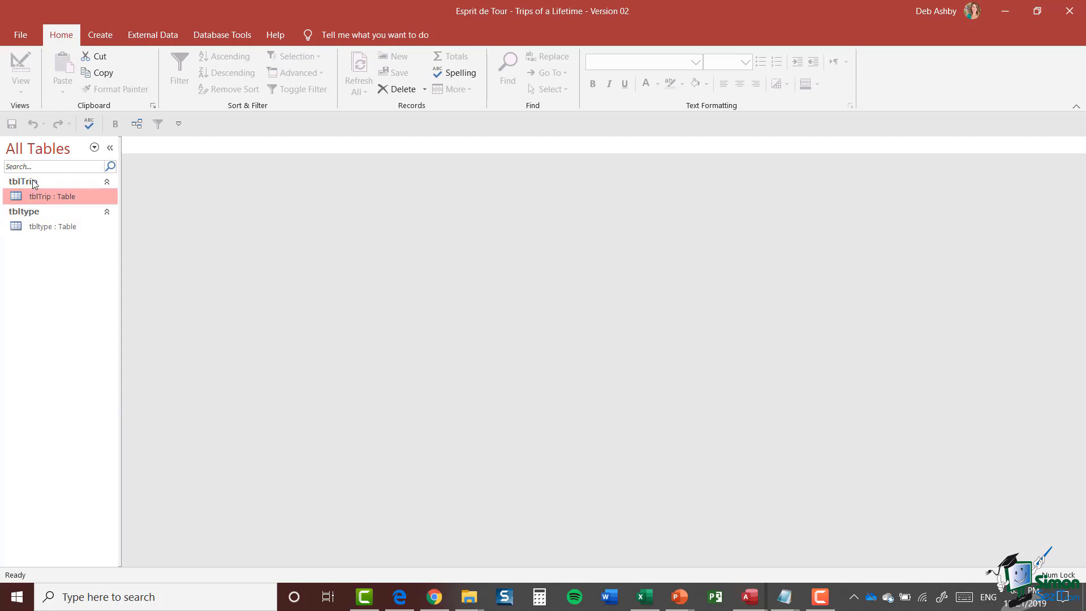
Step: Enter Activity, Beach, Cruising, Cultural, Escorted, Family, Group, Landscapes, Polar, Sightseeing, Trekking and Wildlife as records in tbltype, and spell-check them before closing the table
double_click(48, 228)
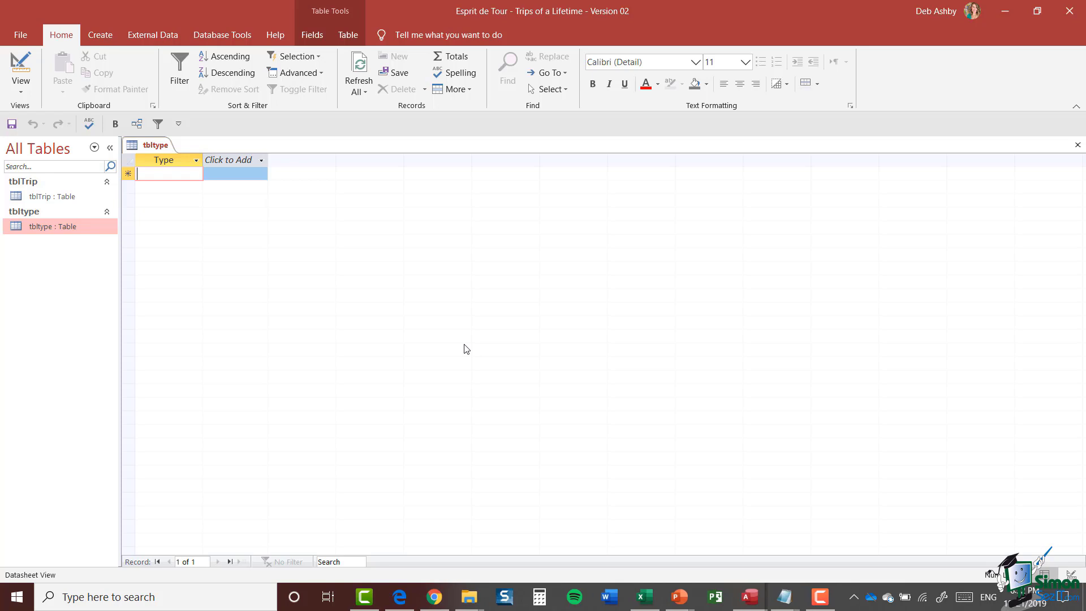
type("Activity")
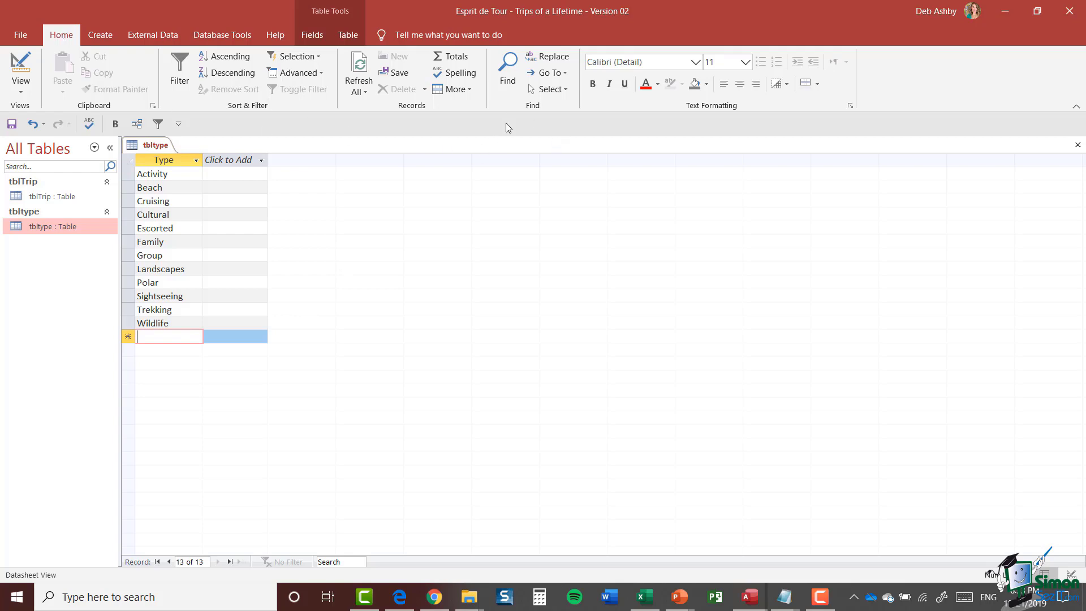
left_click(459, 74)
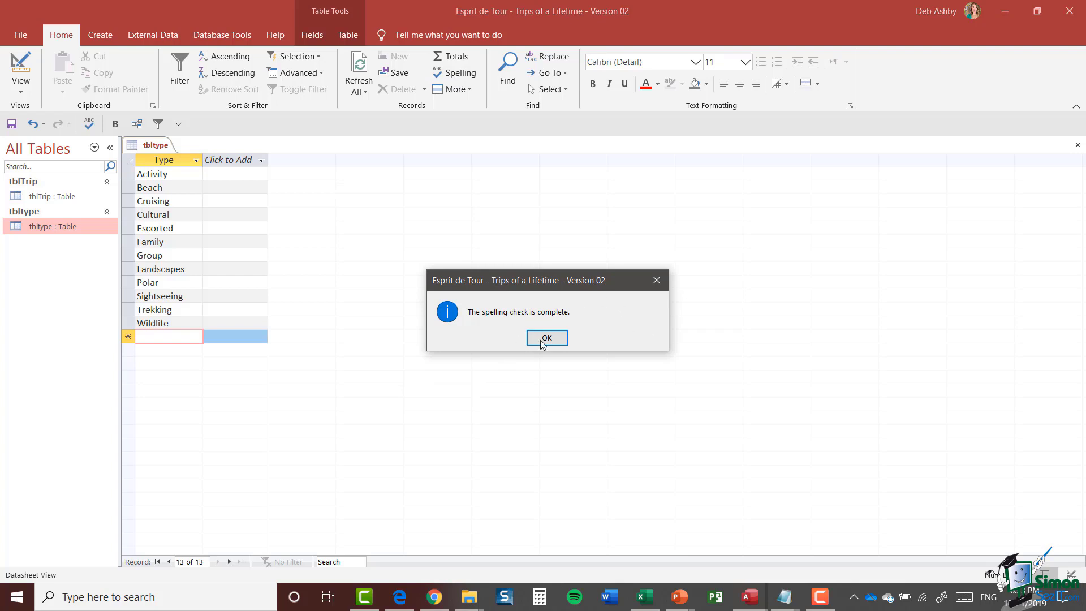
left_click(544, 340)
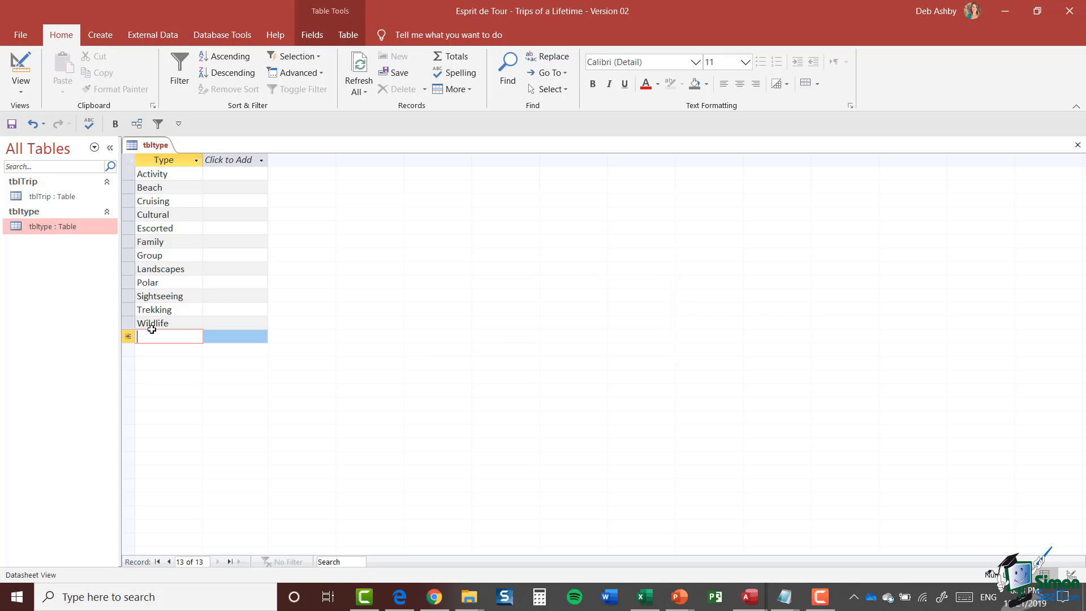
left_click(1078, 146)
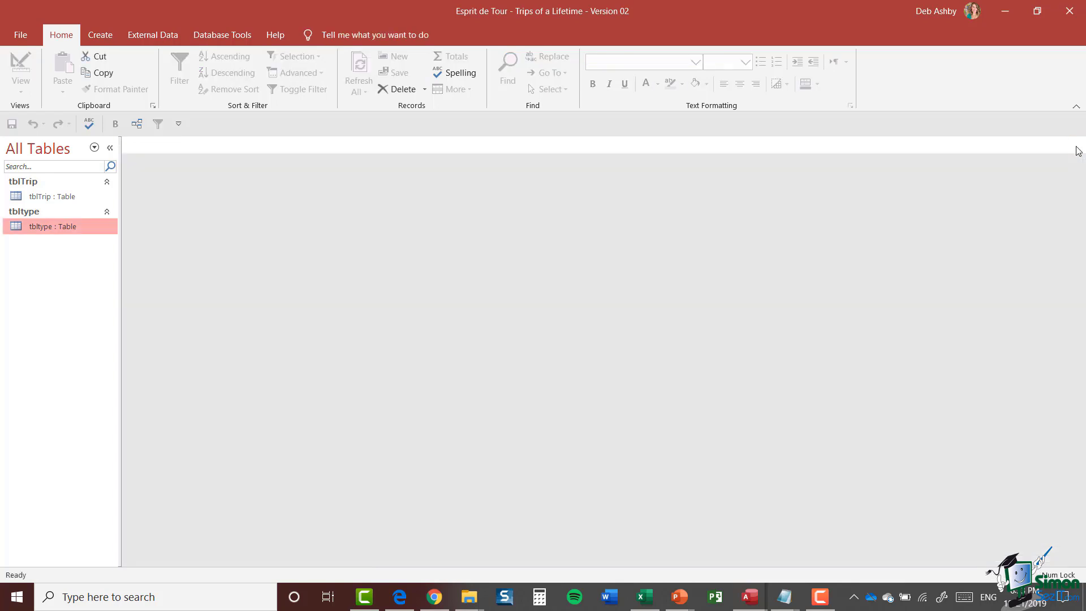
Step: Open the database relationships layout and add both the tblTrip and tbltype tables to it
left_click(222, 37)
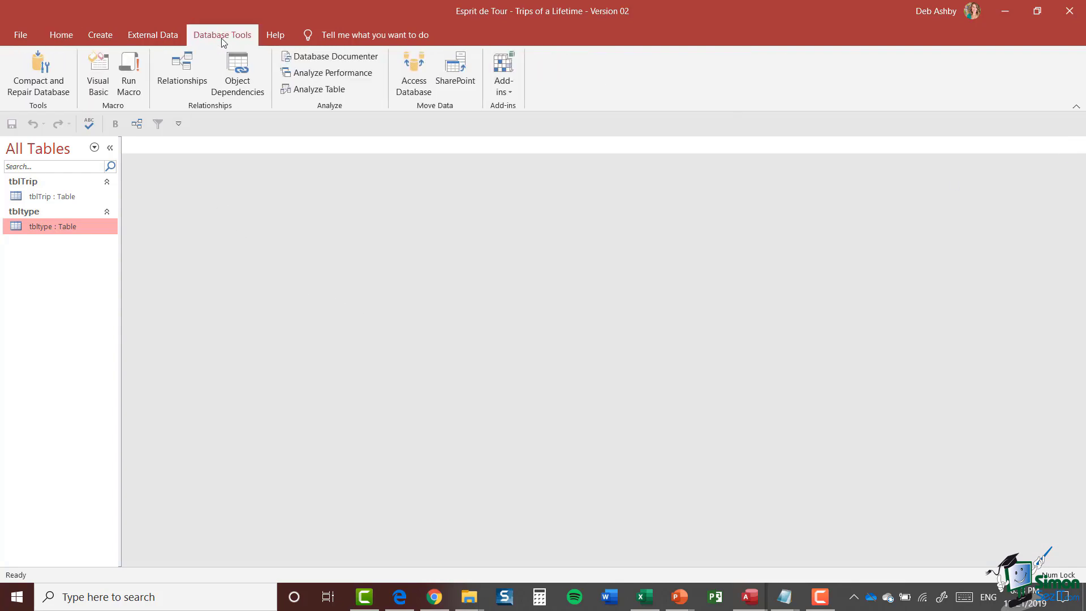
left_click(184, 83)
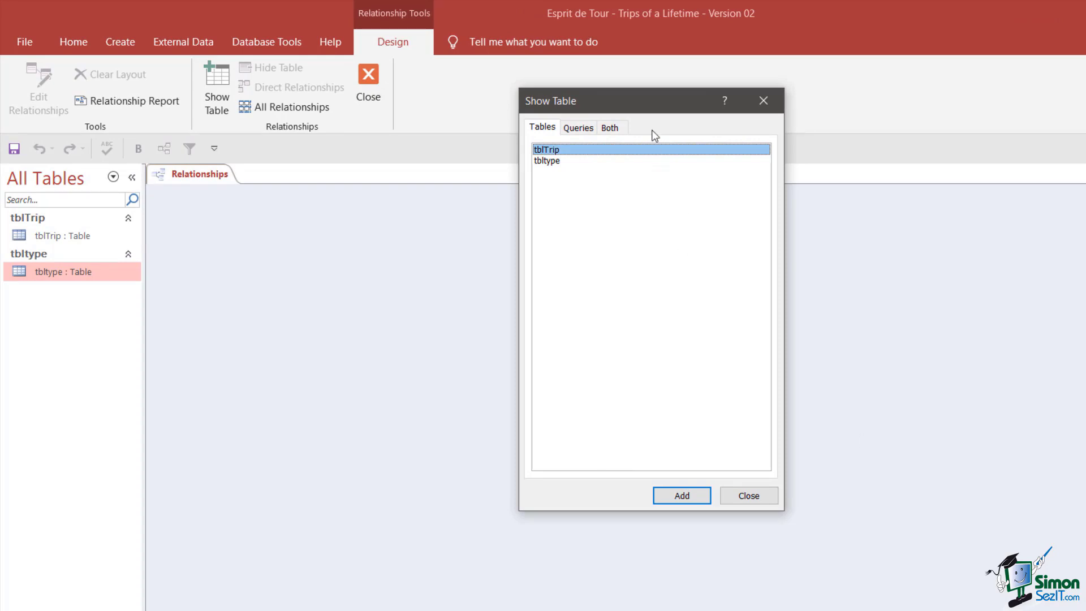
left_click_drag(637, 99, 903, 136)
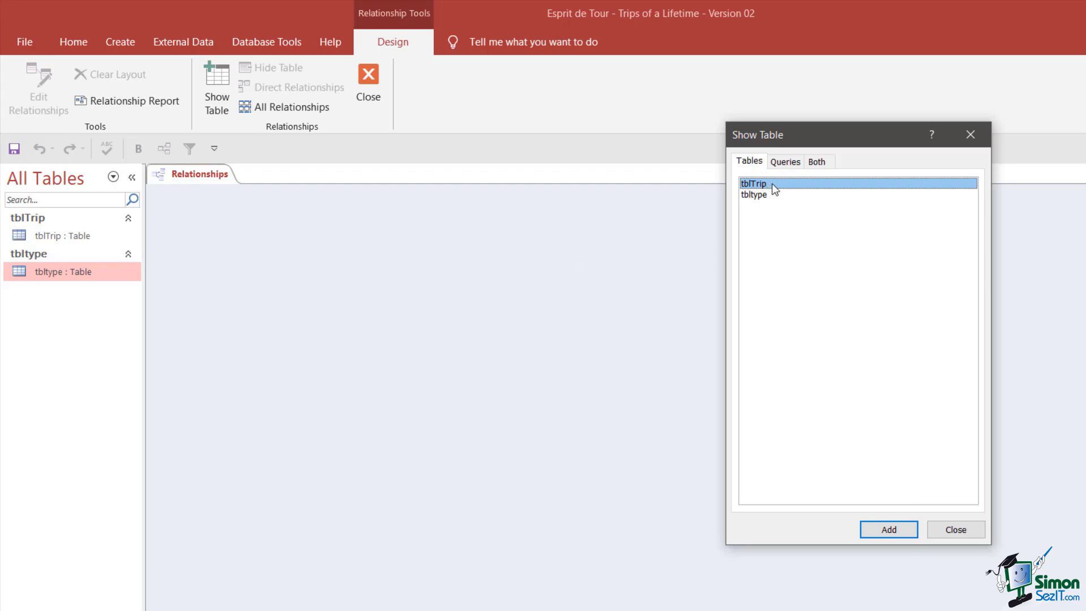
left_click(761, 195, "shift")
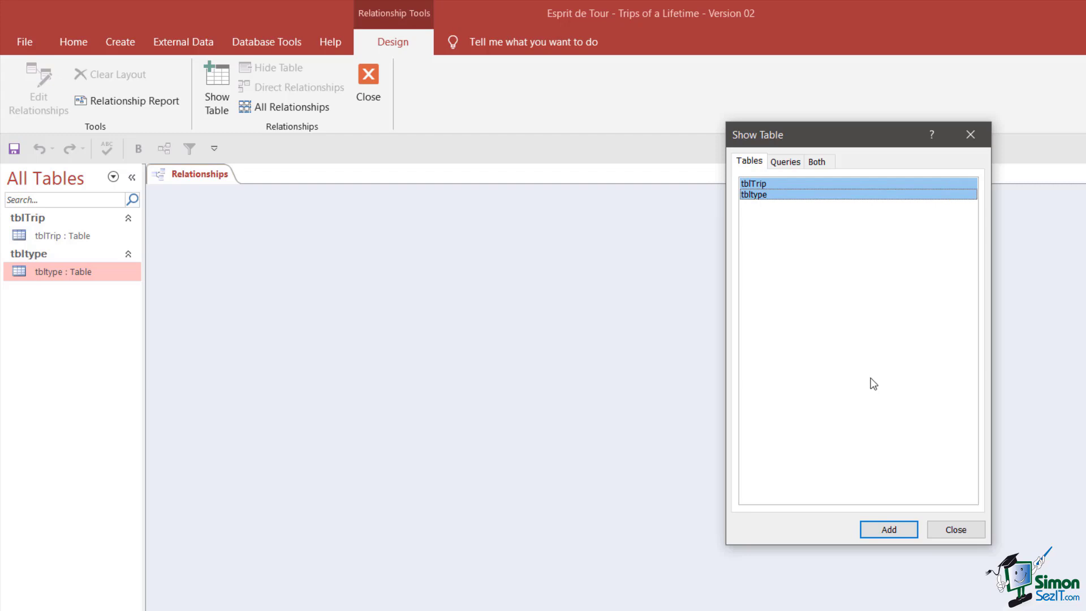
left_click(888, 530)
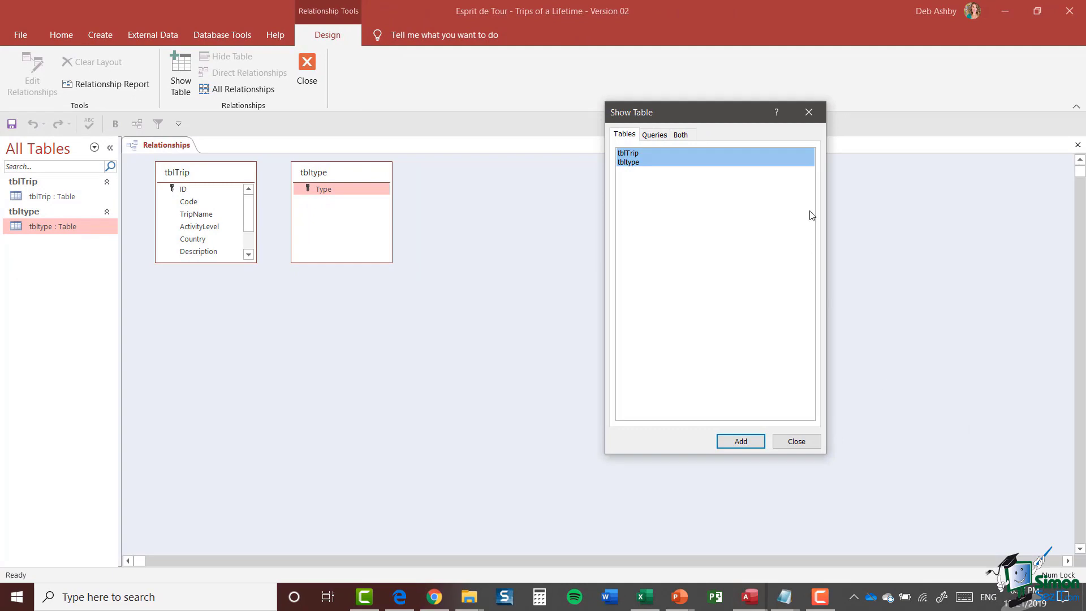
left_click(810, 113)
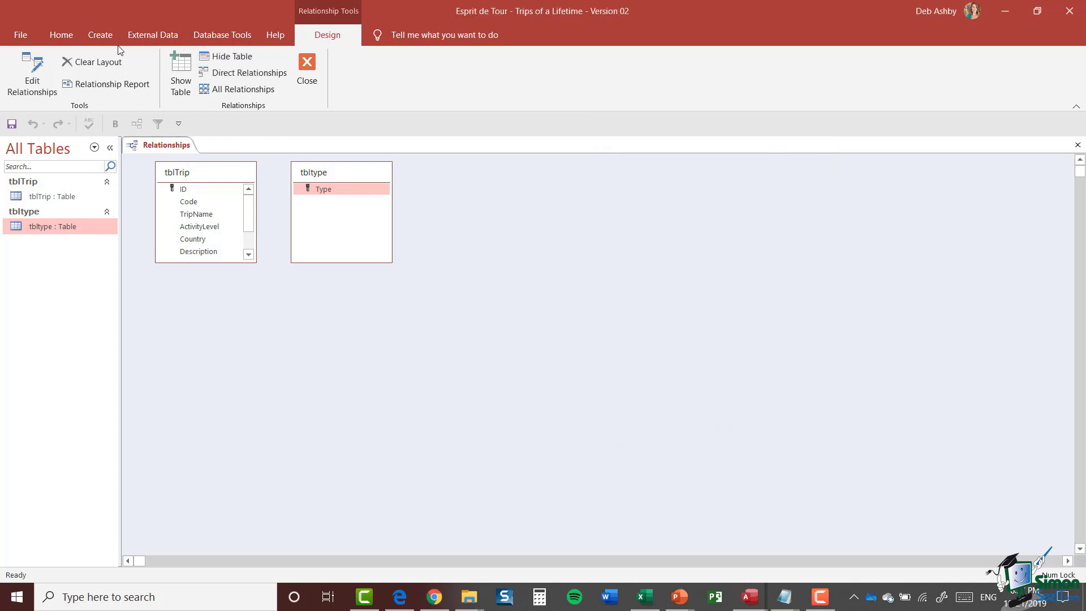
Step: Create another table and switch it to Design view, saving it as tbltriptype
left_click(96, 36)
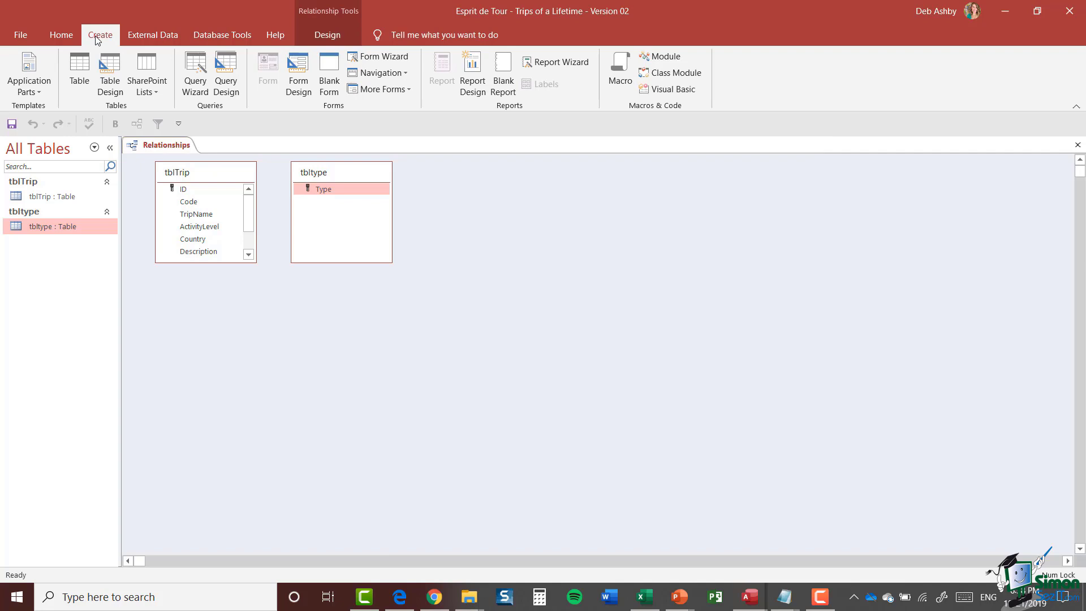
left_click(83, 77)
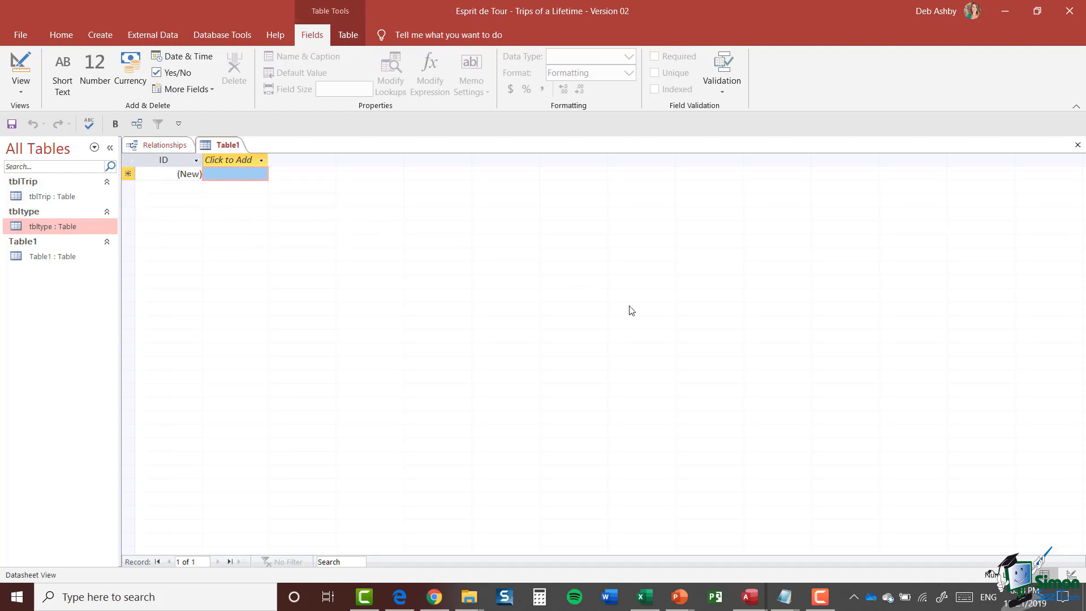
left_click(1071, 575)
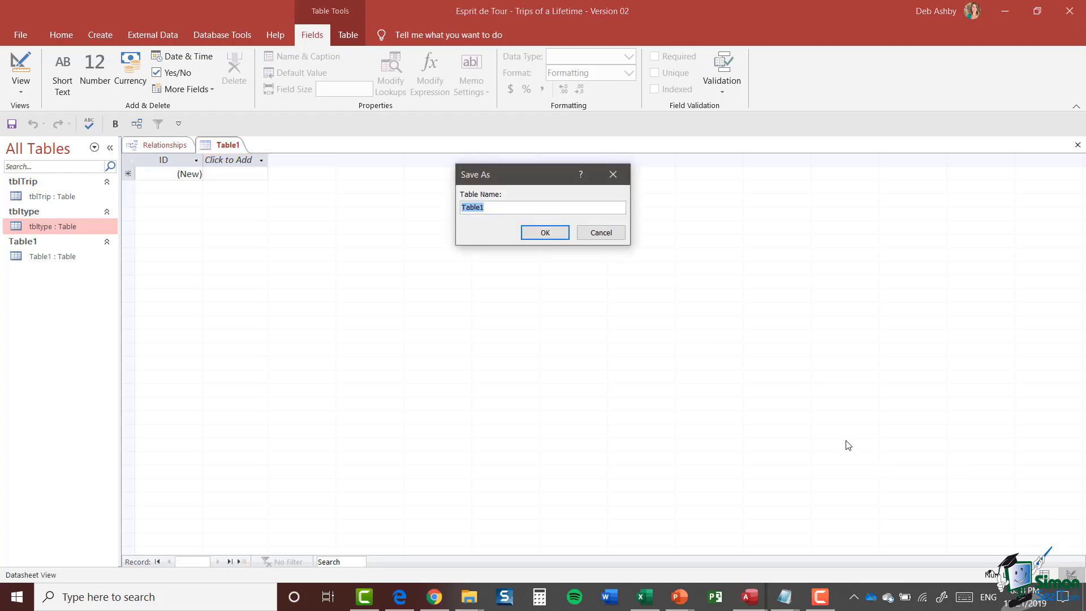
type("tbltriptype")
left_click(552, 235)
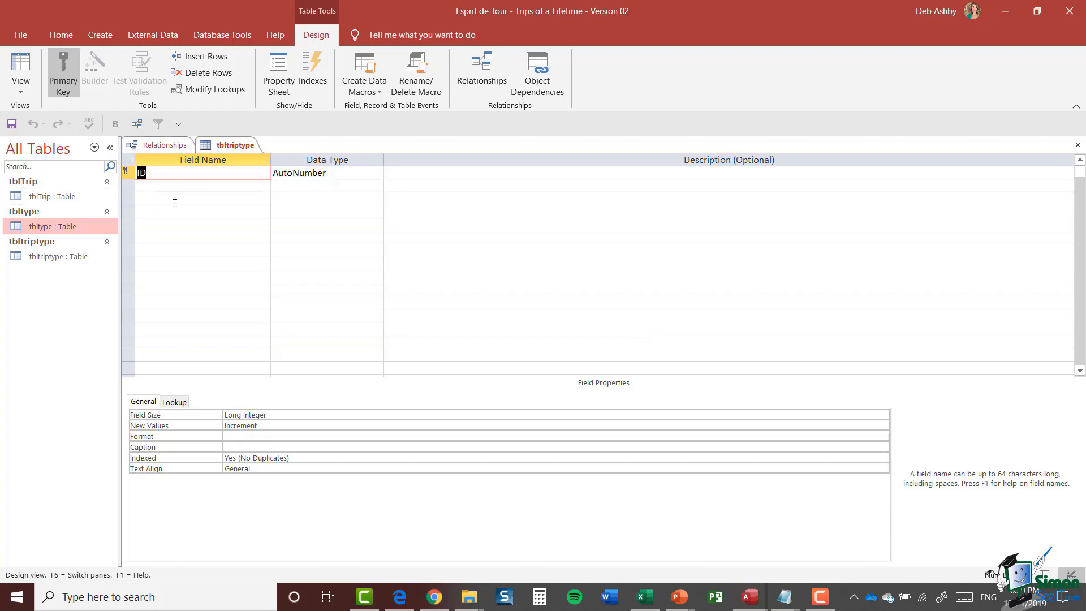
Step: Add two Short Text fields named Trip and Type below the ID field of tbltriptype
left_click(164, 186)
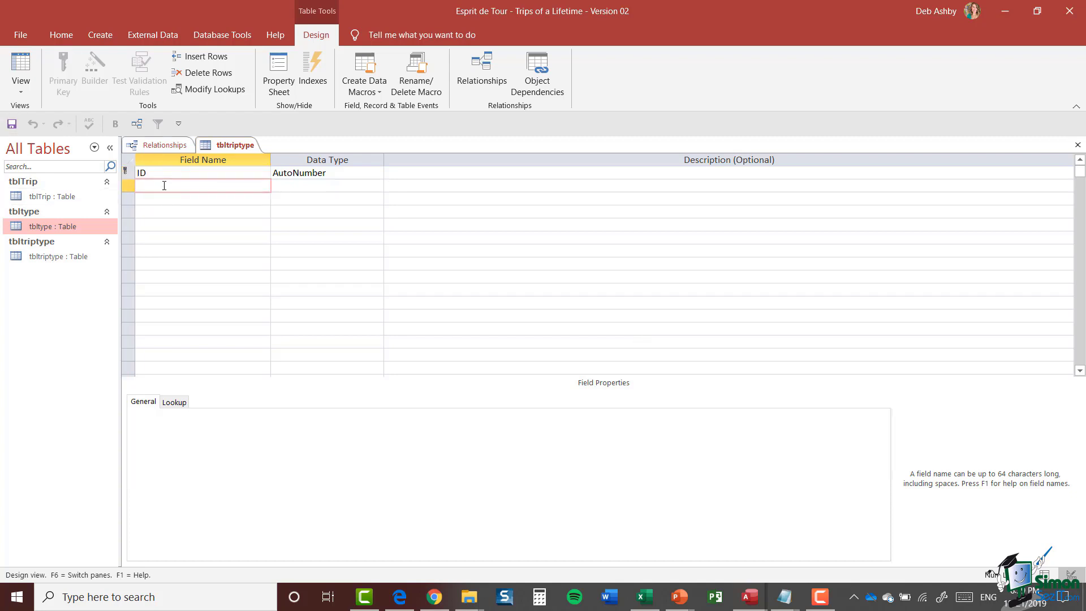
type("Trip")
left_click(159, 199)
type("Type")
key("Down")
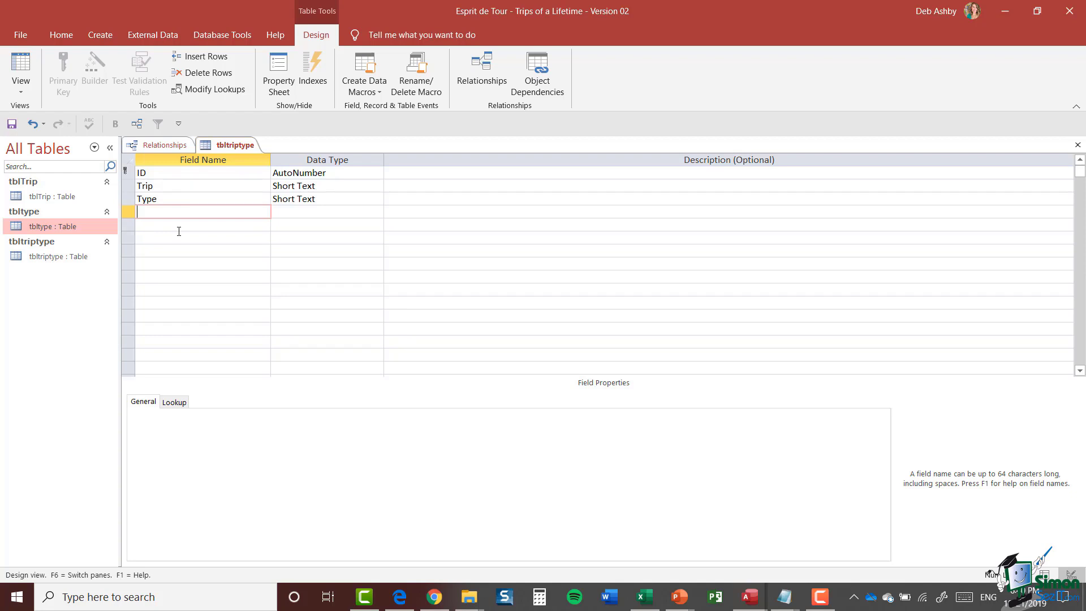
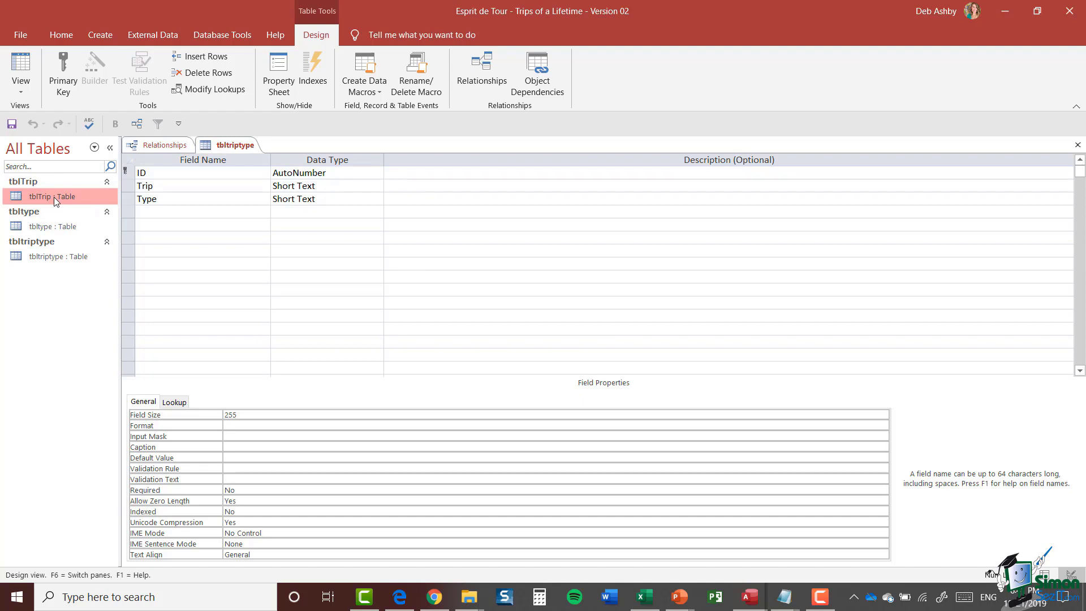
Step: Check the ID field's data type and size in the design of tblTrip, and return to the design of tbltriptype
left_click(112, 224)
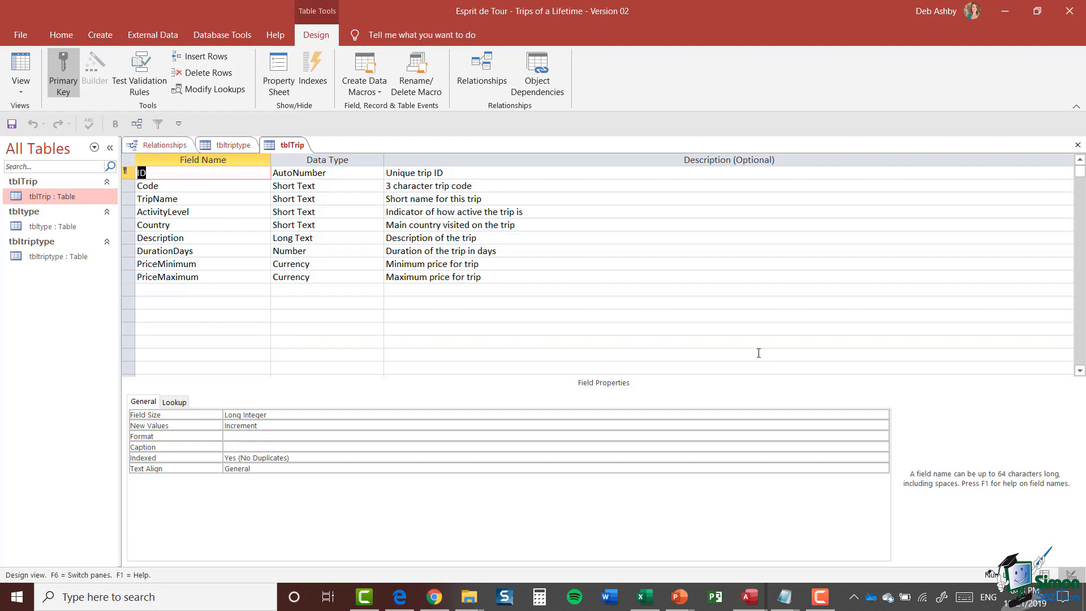
left_click(231, 145)
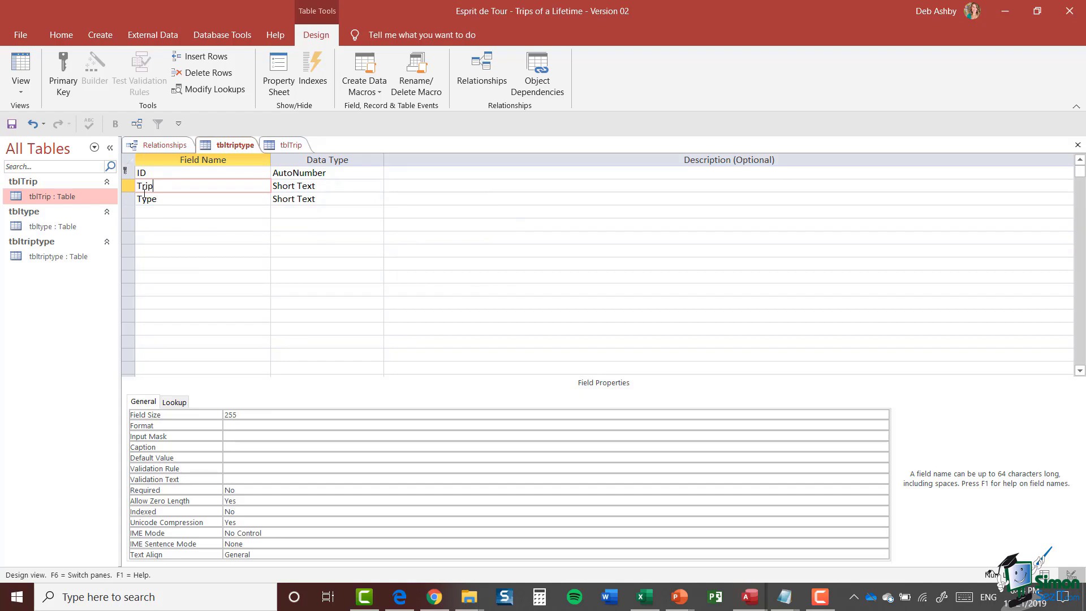
Step: Change the Trip field's data type to Number in tbltriptype and rename the field TripID
left_click(324, 185)
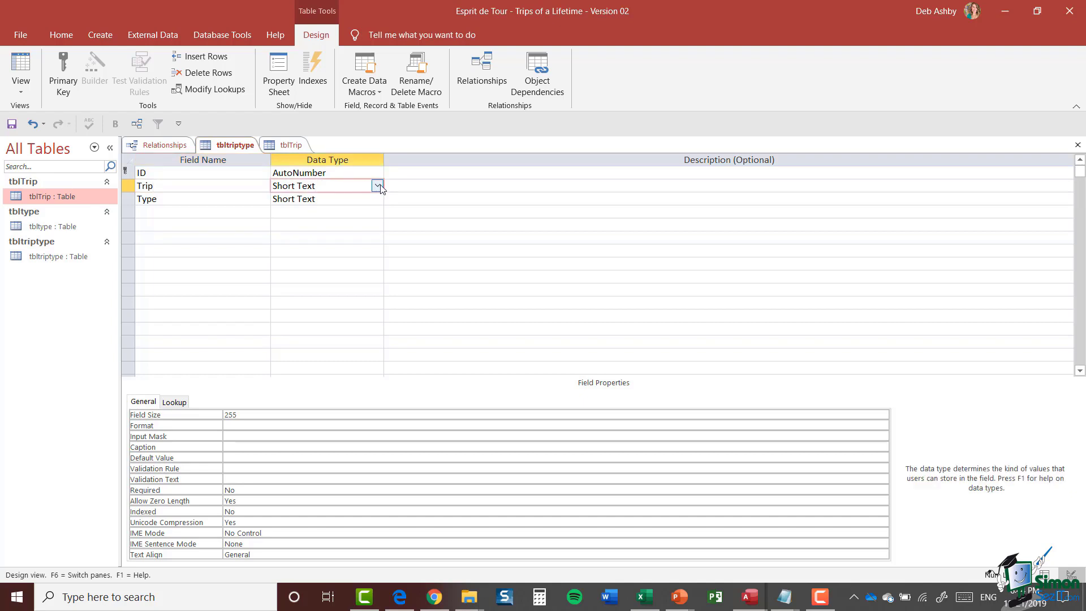
left_click(377, 186)
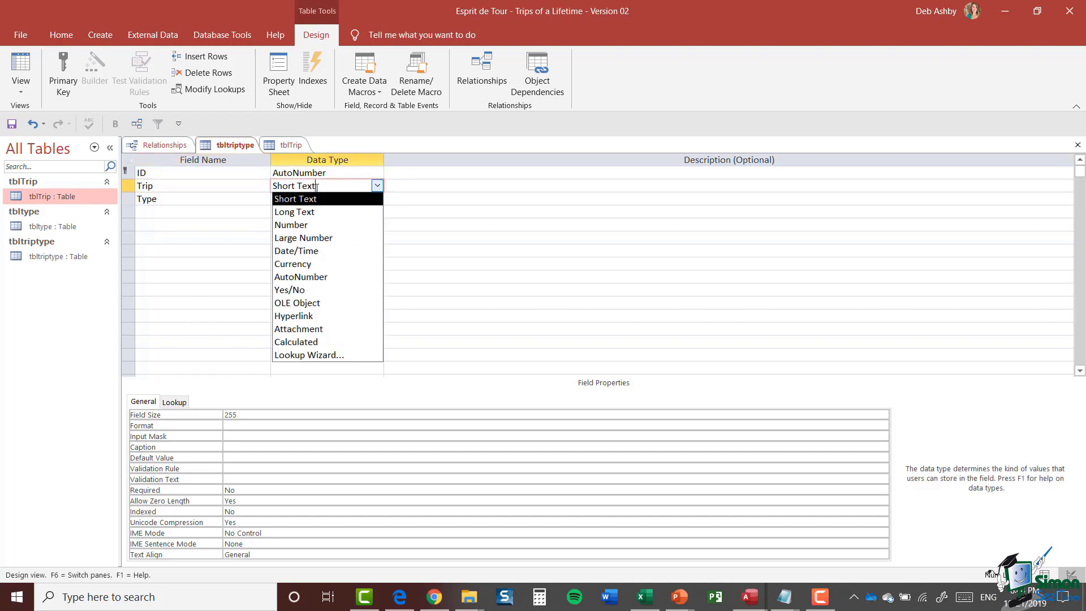
left_click(309, 225)
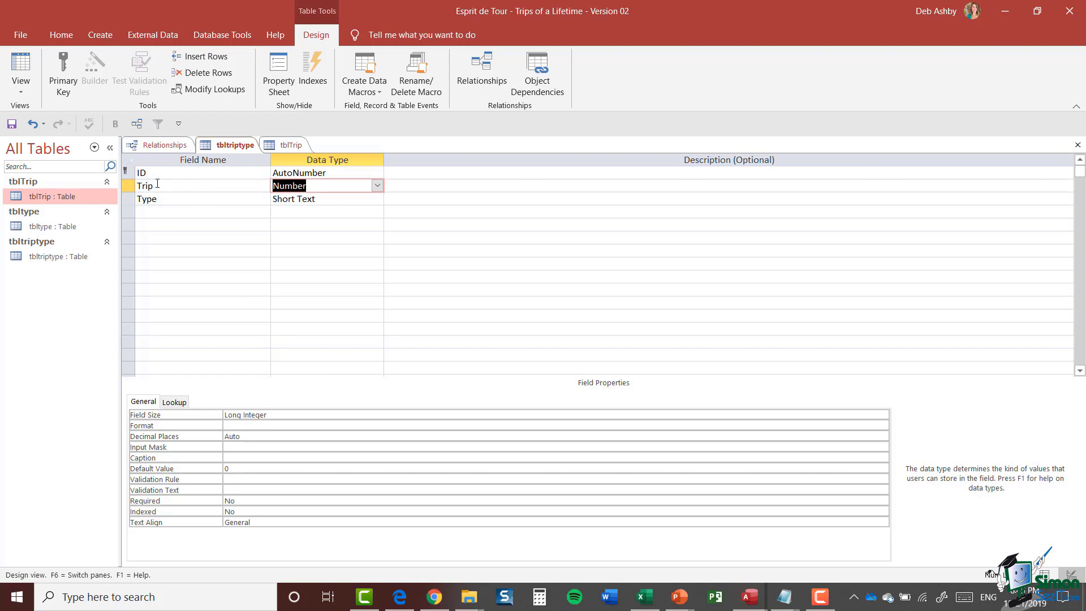
left_click(198, 187)
type("ID")
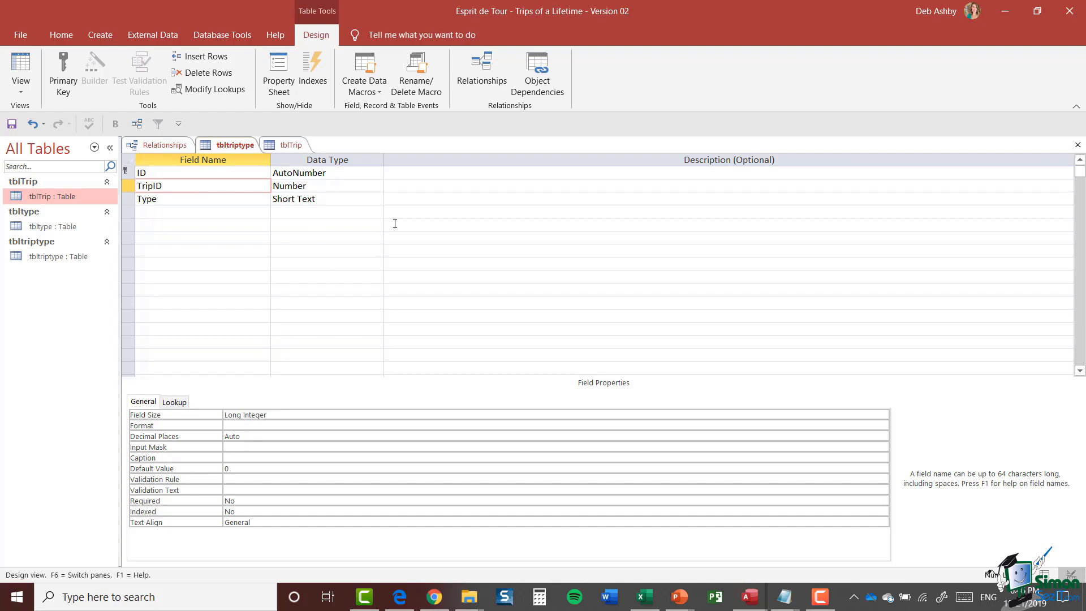
Step: Describe TripID as "Unique ID (Primary key) of Trip" and the ID field as "Unique ID"
left_click(394, 186)
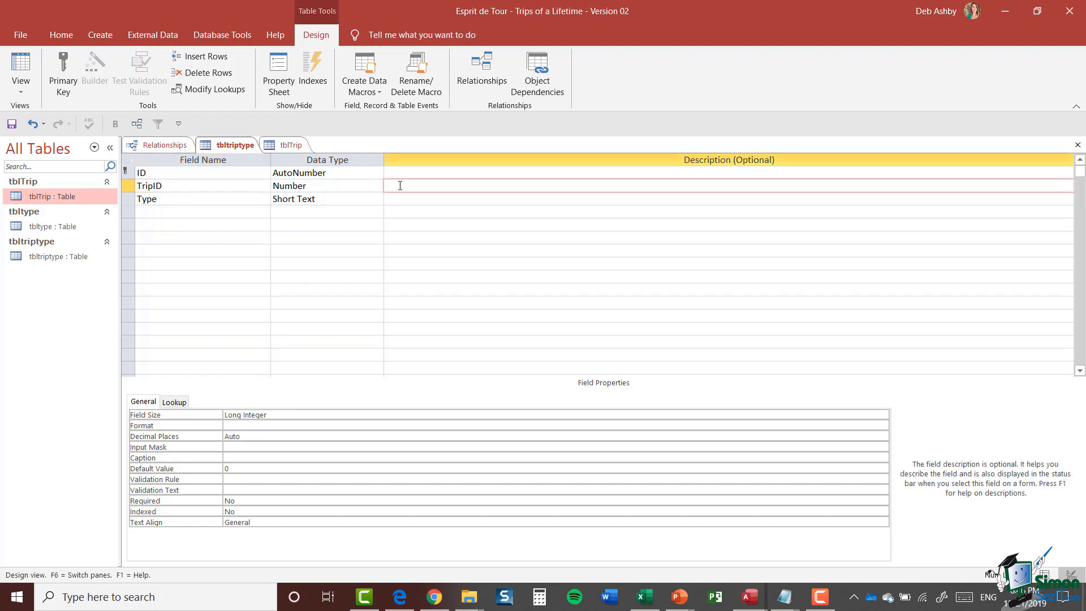
type("Unique ID (Primary key) of Trip")
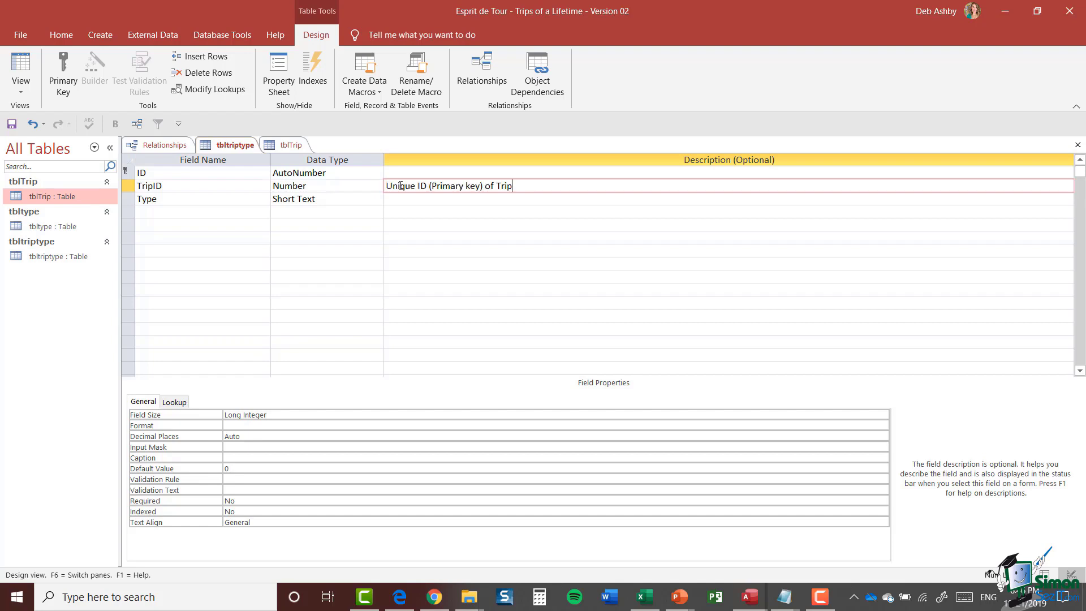
left_click(394, 173)
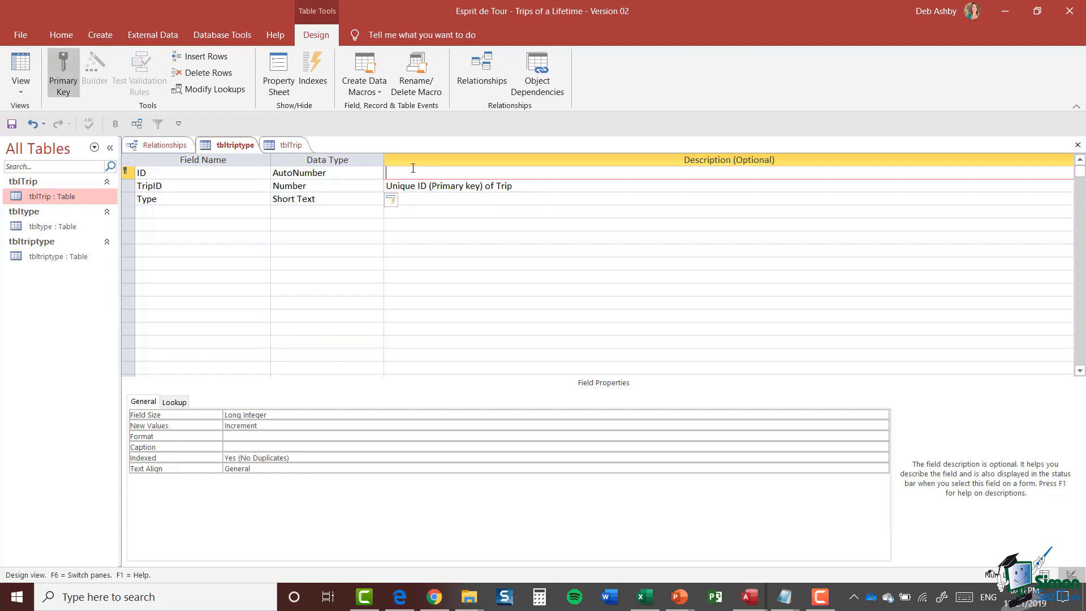
type("Unique ID")
key("Down")
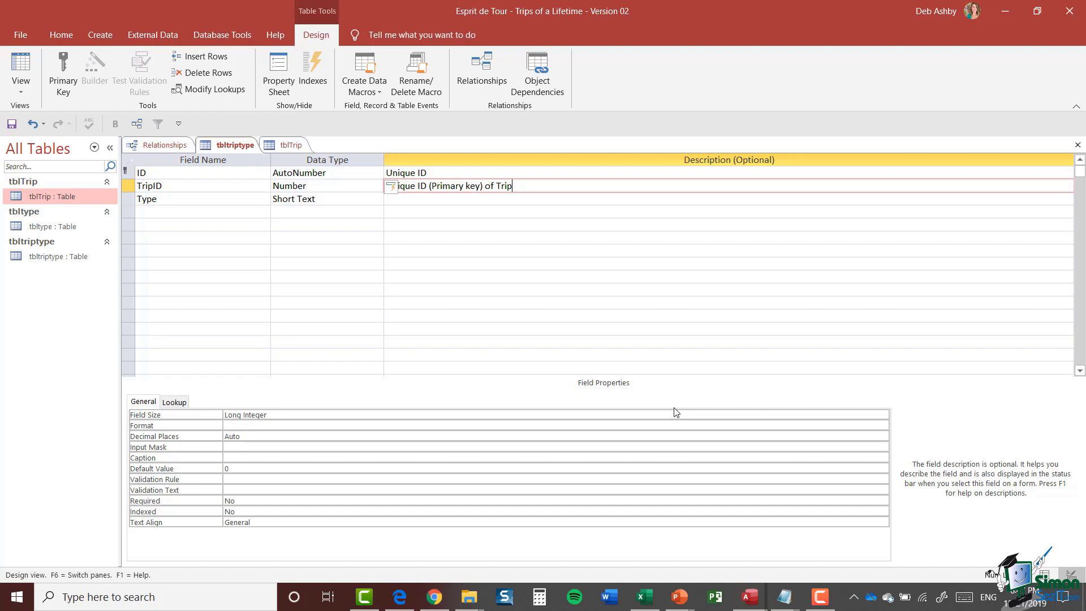
Step: Check the Type field's data type and properties in the design of tbltype, and return to the design of tbltriptype
left_click(142, 202)
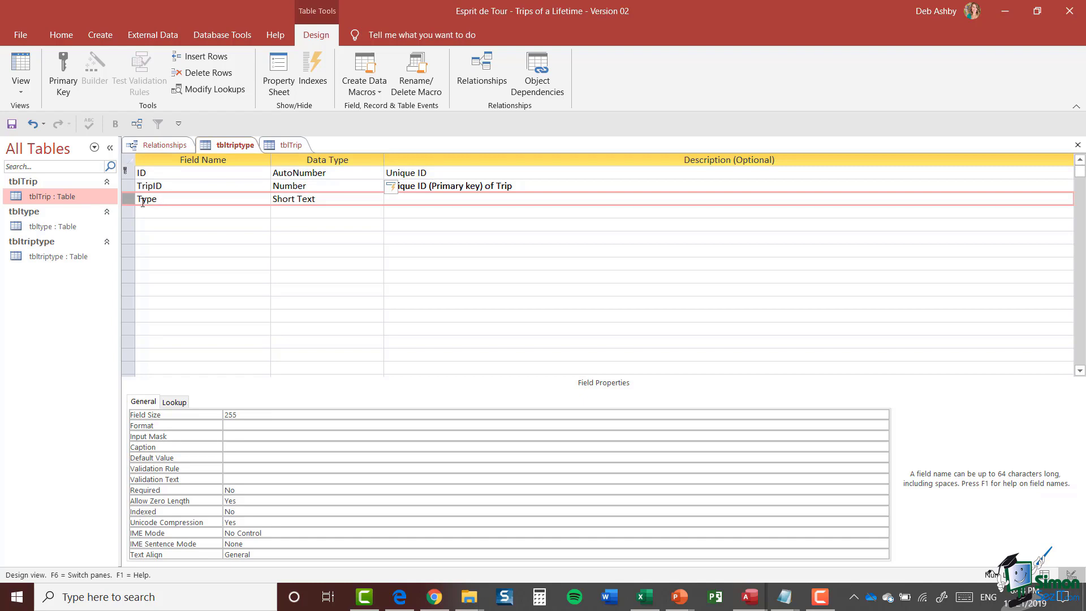
left_click(52, 229)
right_click(53, 229)
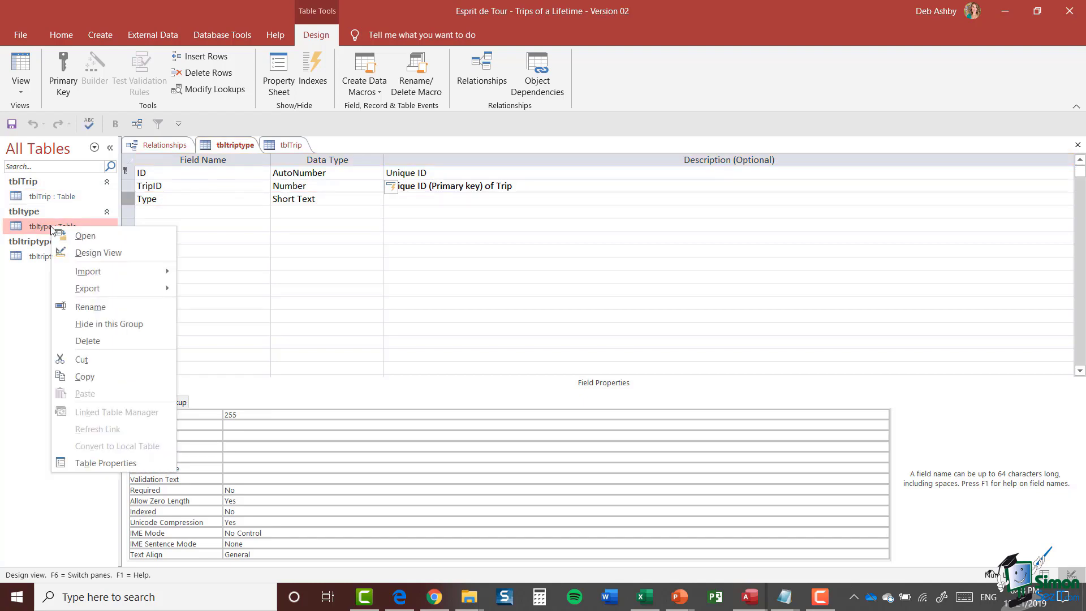
left_click(100, 253)
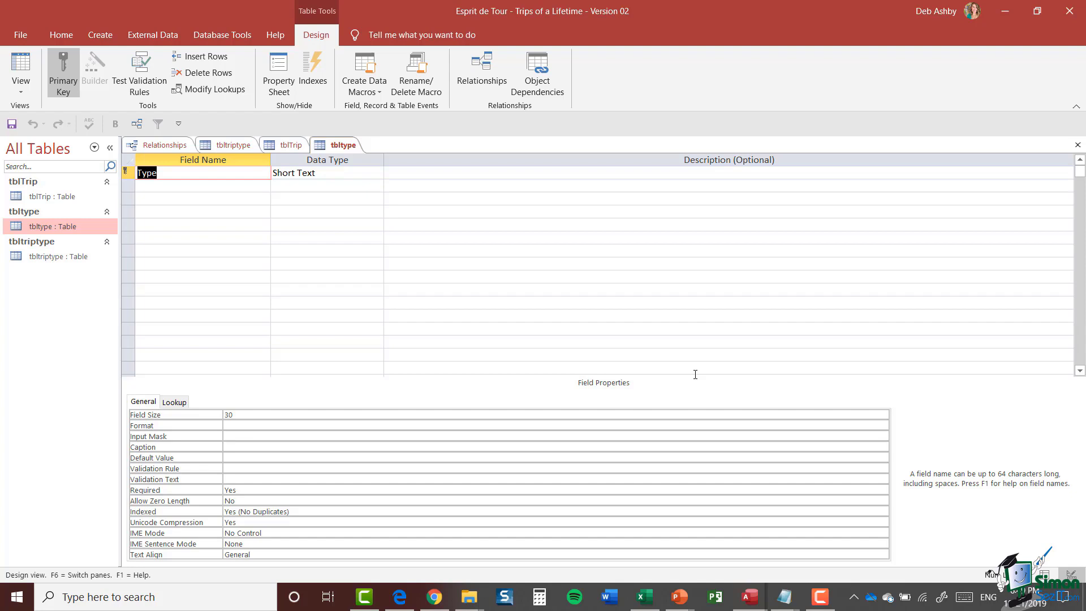
left_click(235, 145)
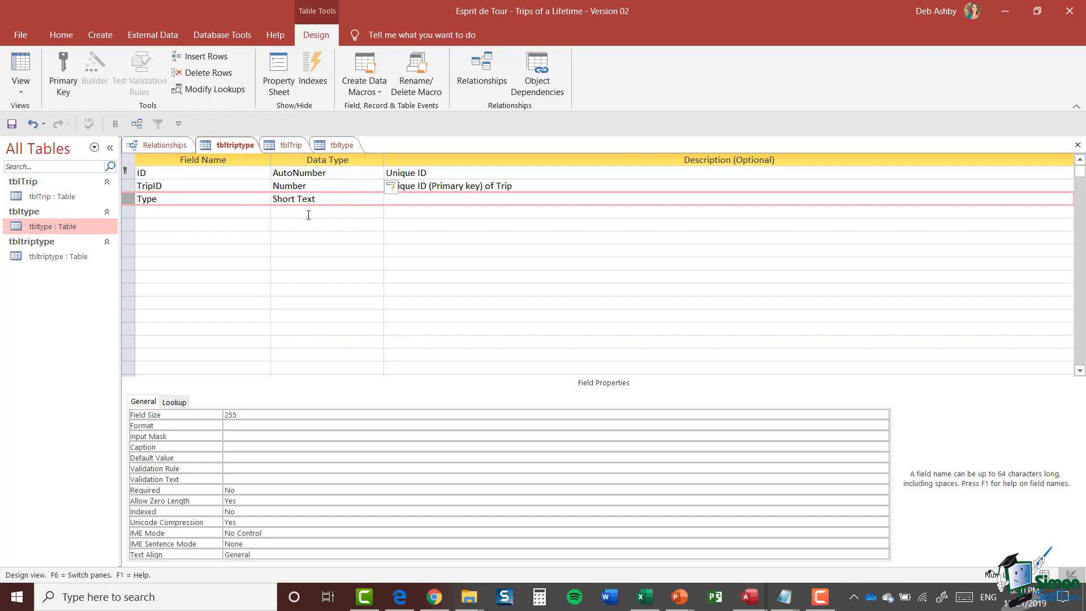
Step: Describe the Type field of tbltriptype as "Unique Identifier (Primary key) of Type"
left_click(438, 197)
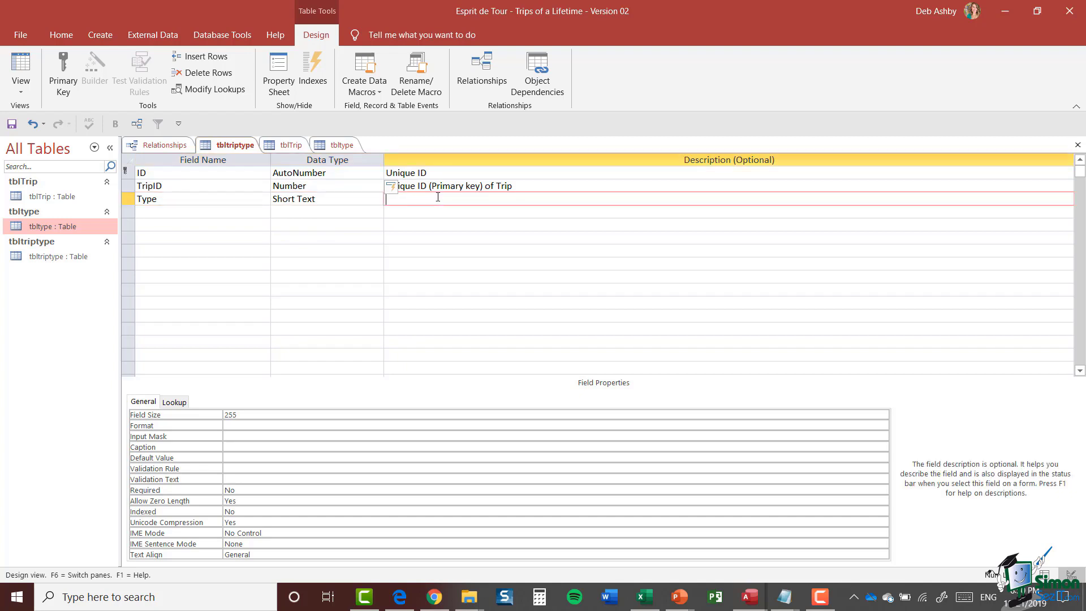
type("Unique Identifier (Primary key) of Type")
key("Return")
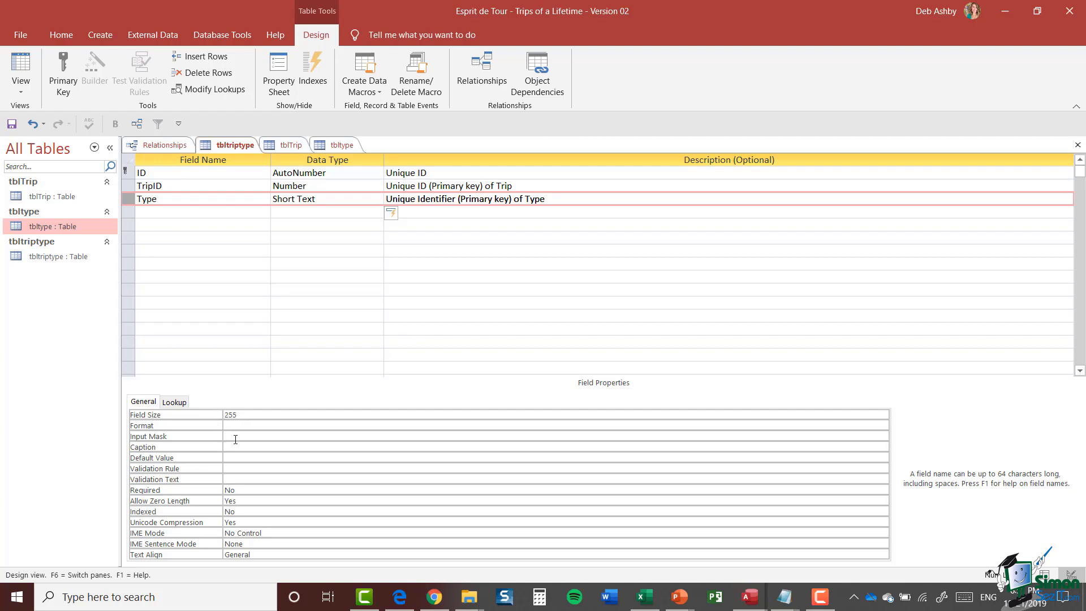
Step: Set the Type field's size to 30, Required to Yes, Allow Zero Length to No and Indexed to Yes (Duplicates OK)
left_click(213, 416)
type("30")
left_click(254, 490)
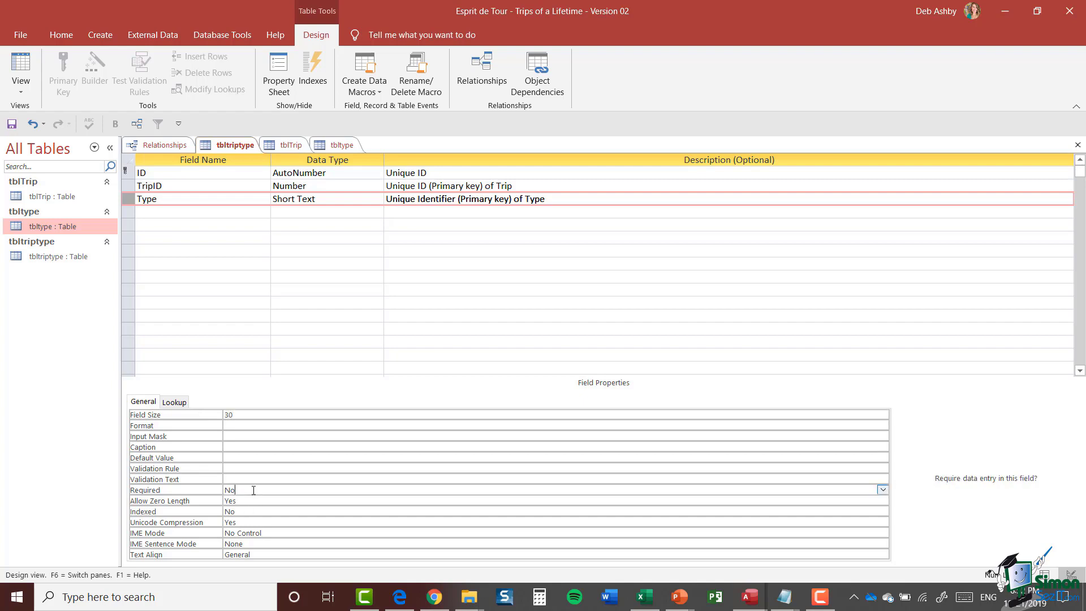
left_click(883, 490)
left_click(822, 501)
left_click(258, 500)
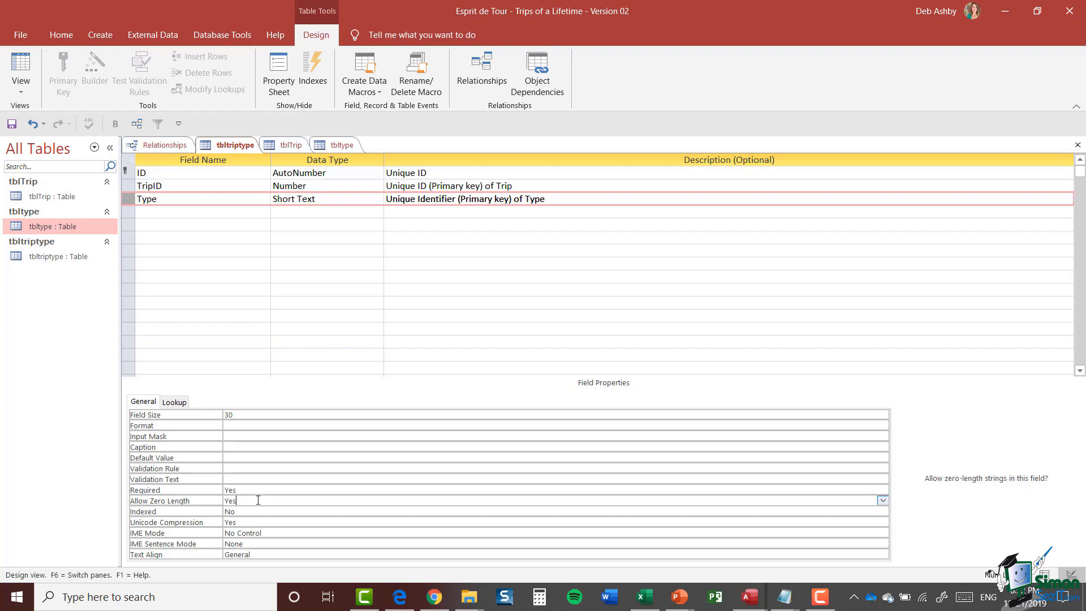
left_click(883, 500)
left_click(739, 522)
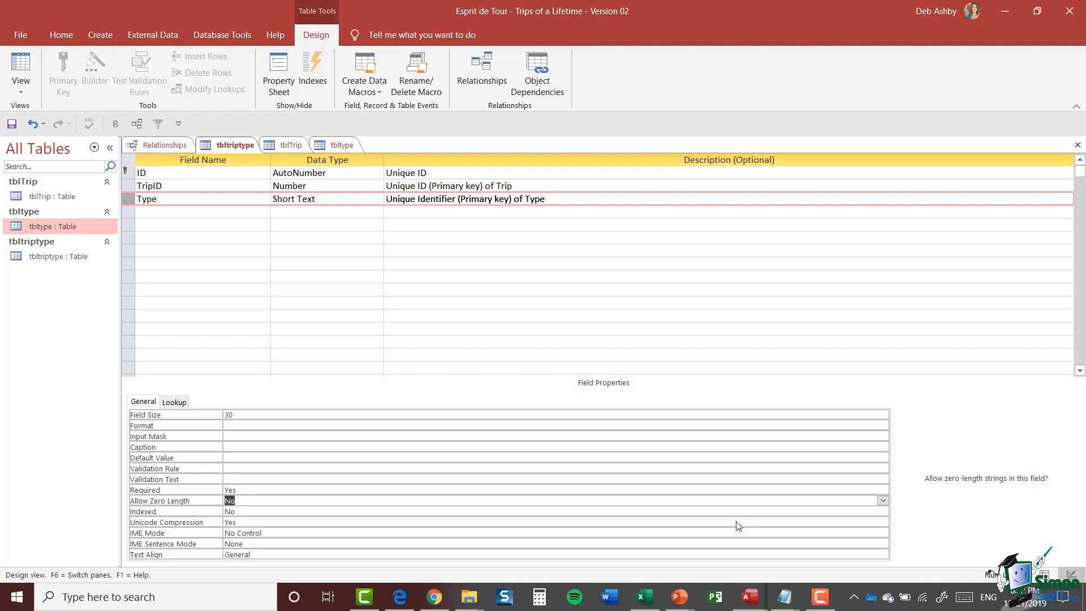
left_click(249, 511)
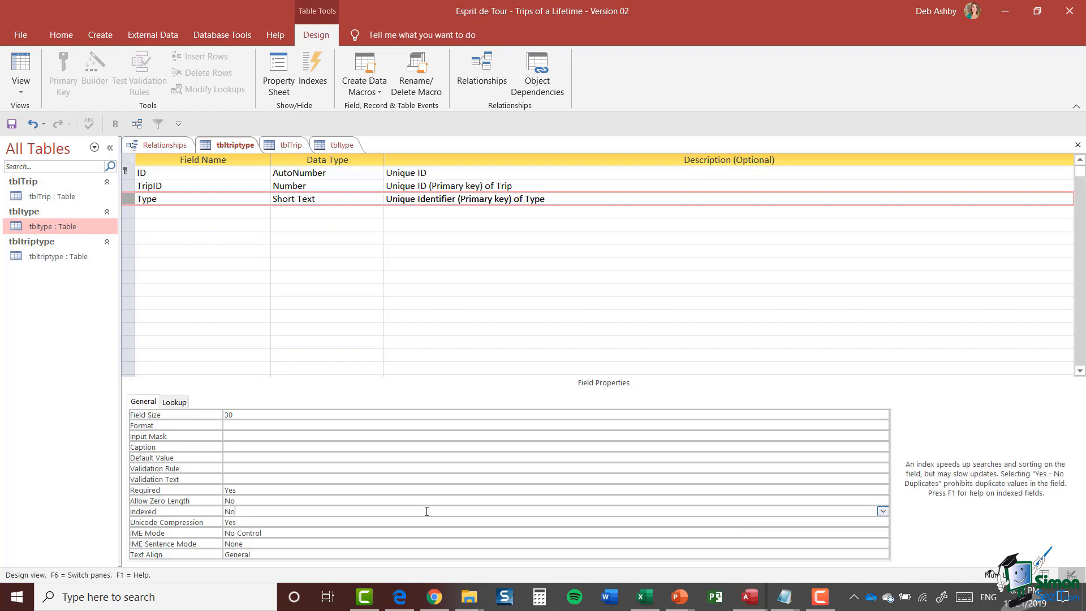
left_click(883, 511)
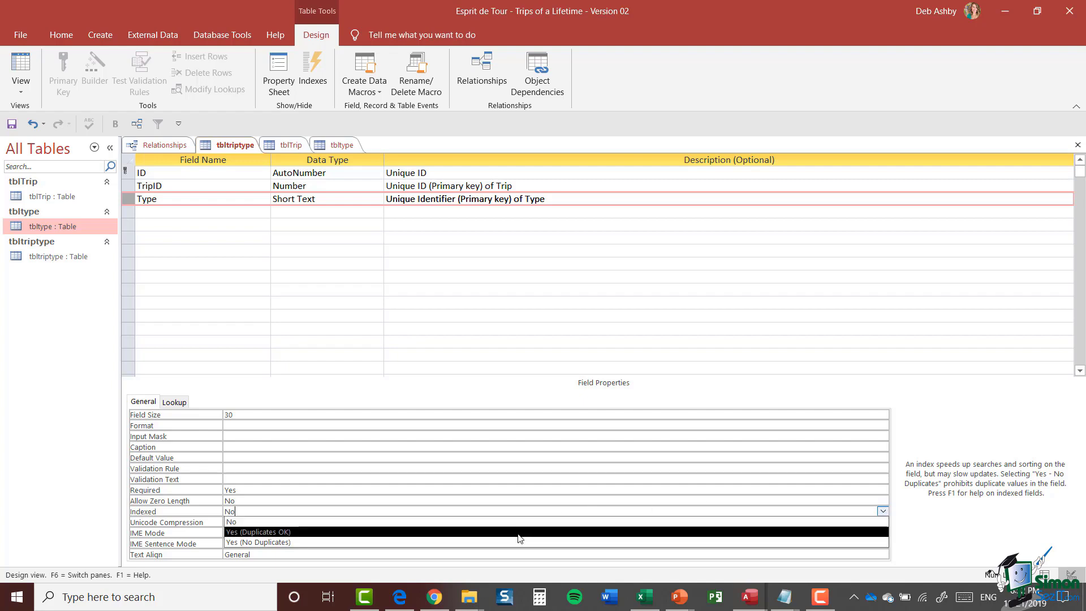
left_click(519, 535)
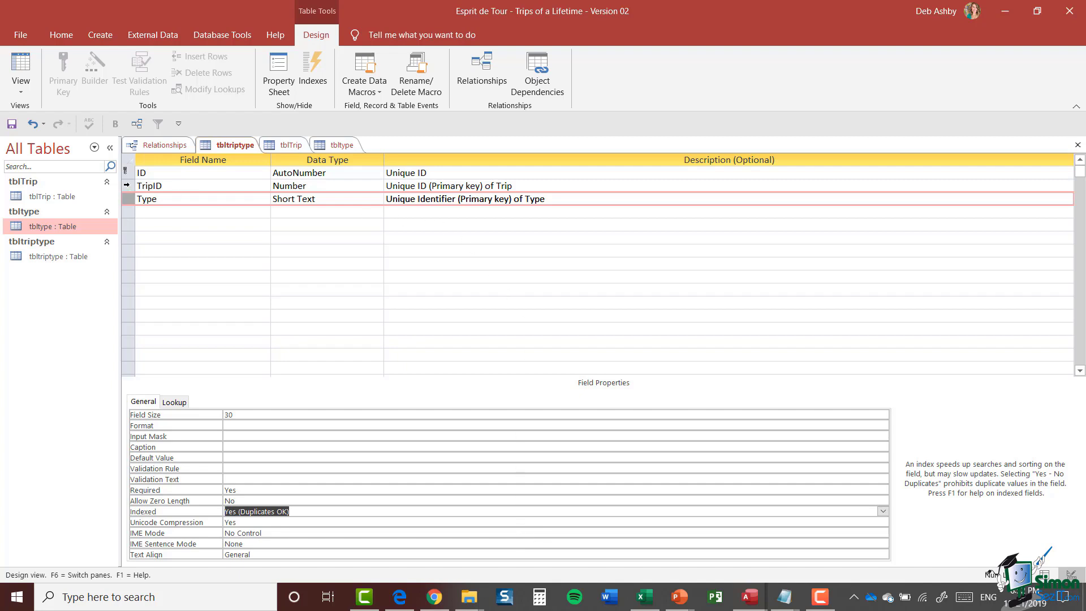
Step: Set the TripID field's Required property to Yes and Indexed to Yes (Duplicates OK)
left_click(127, 185)
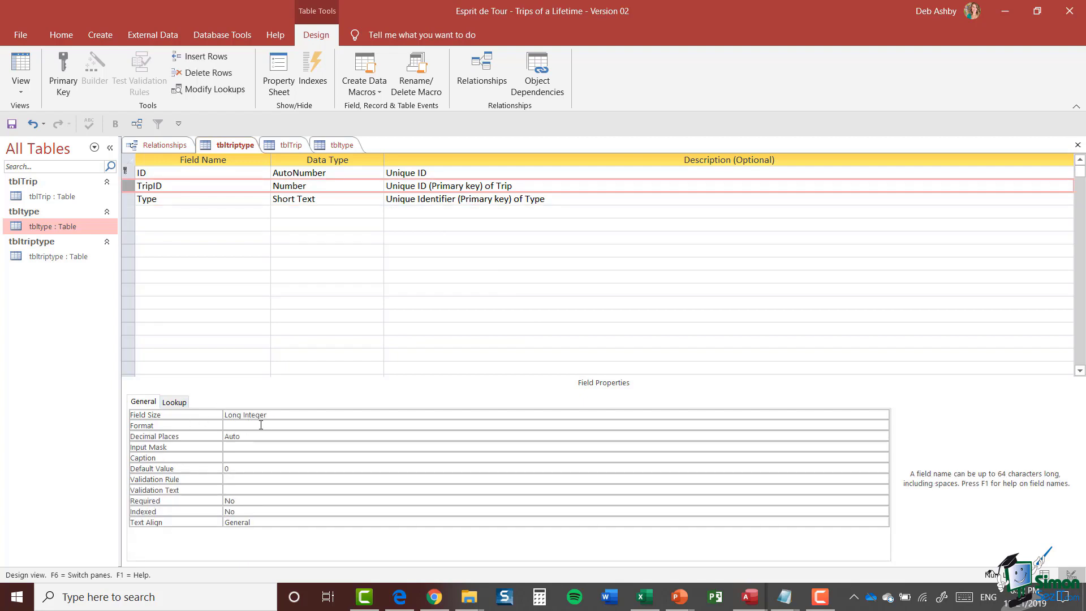
left_click(246, 503)
left_click(882, 500)
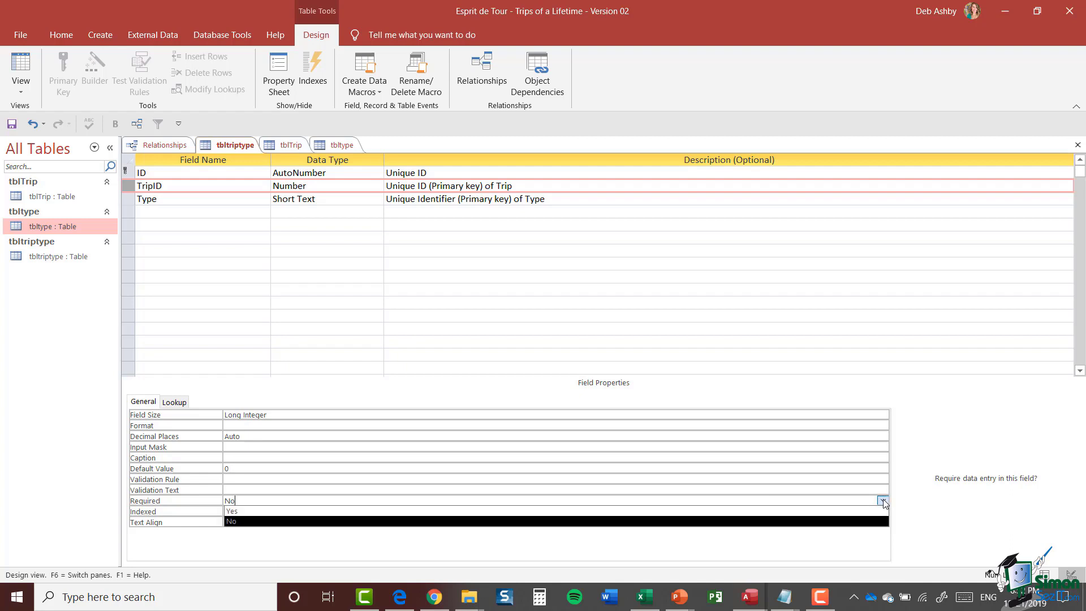
left_click(502, 512)
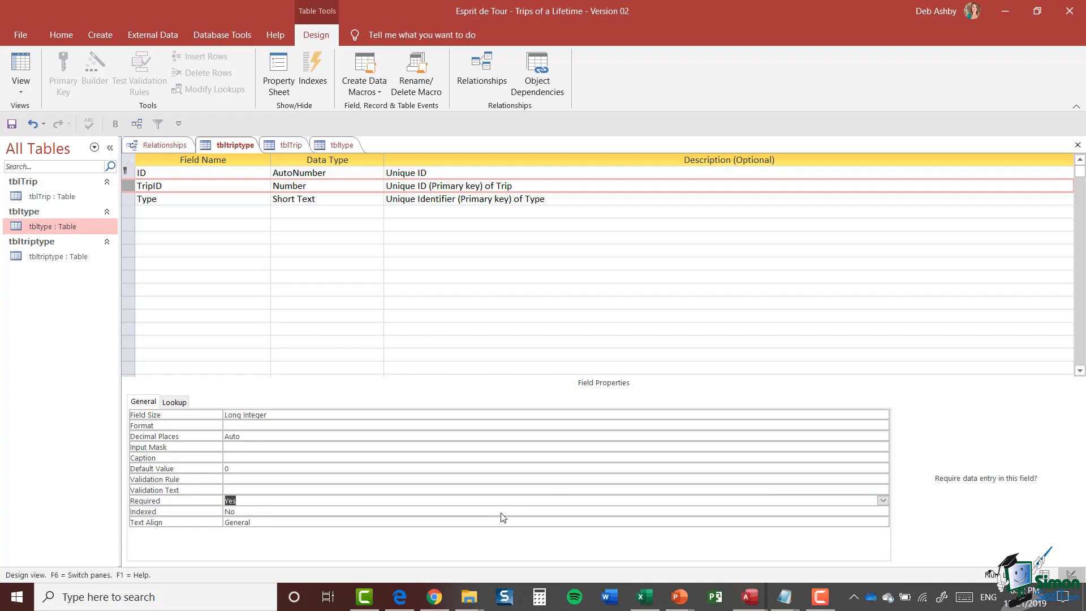
left_click(887, 511)
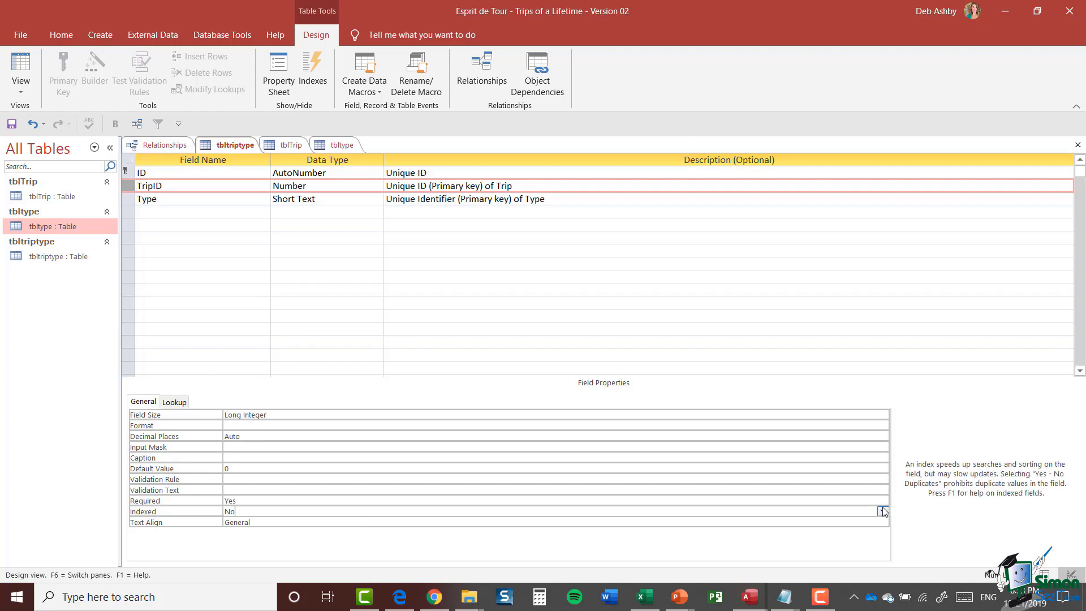
left_click(883, 511)
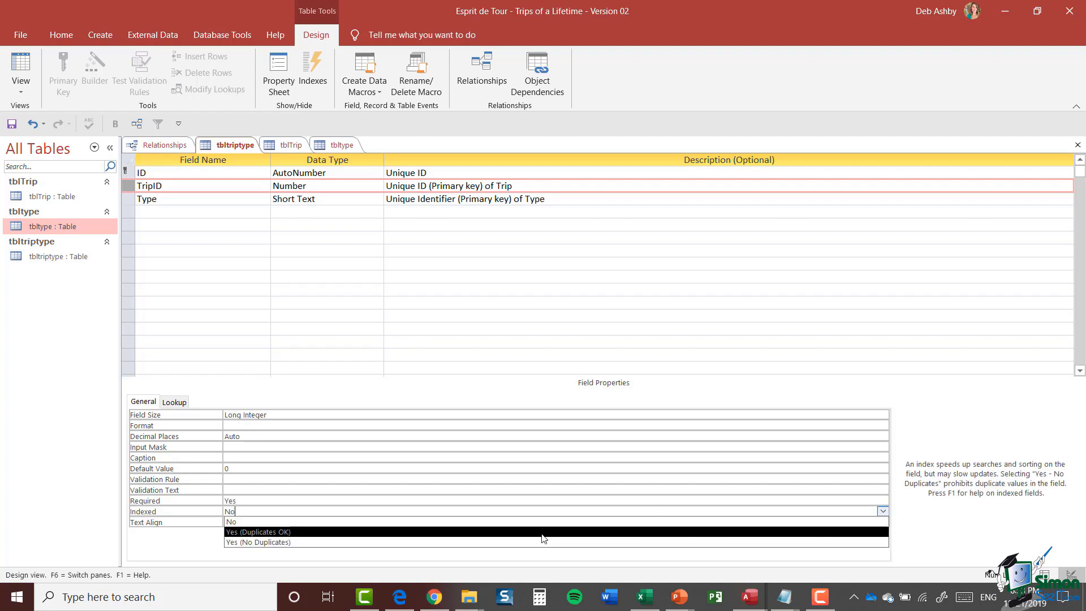
left_click(542, 532)
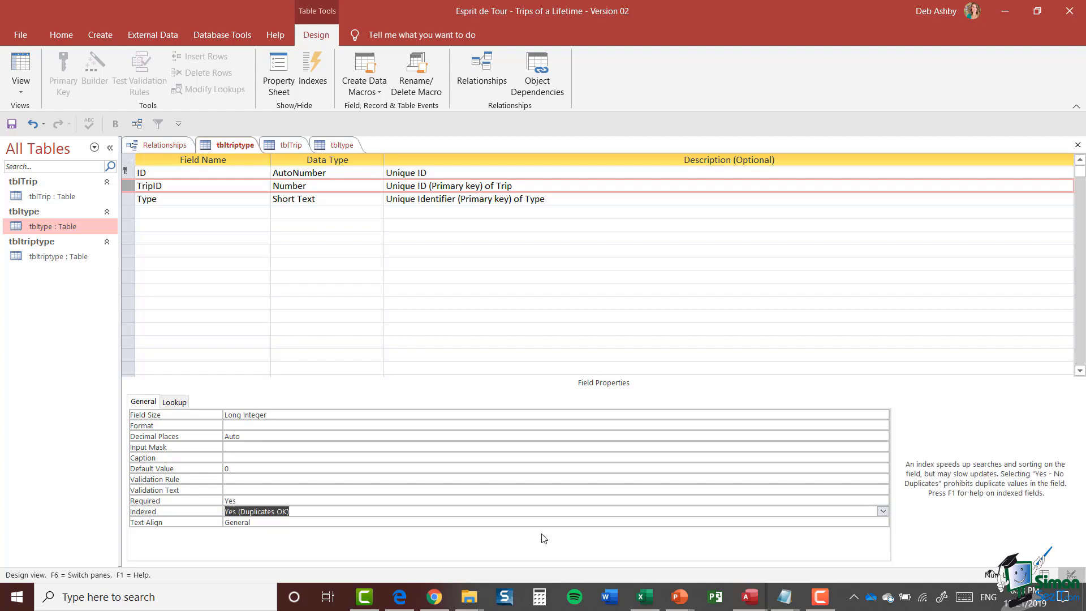
left_click(140, 200)
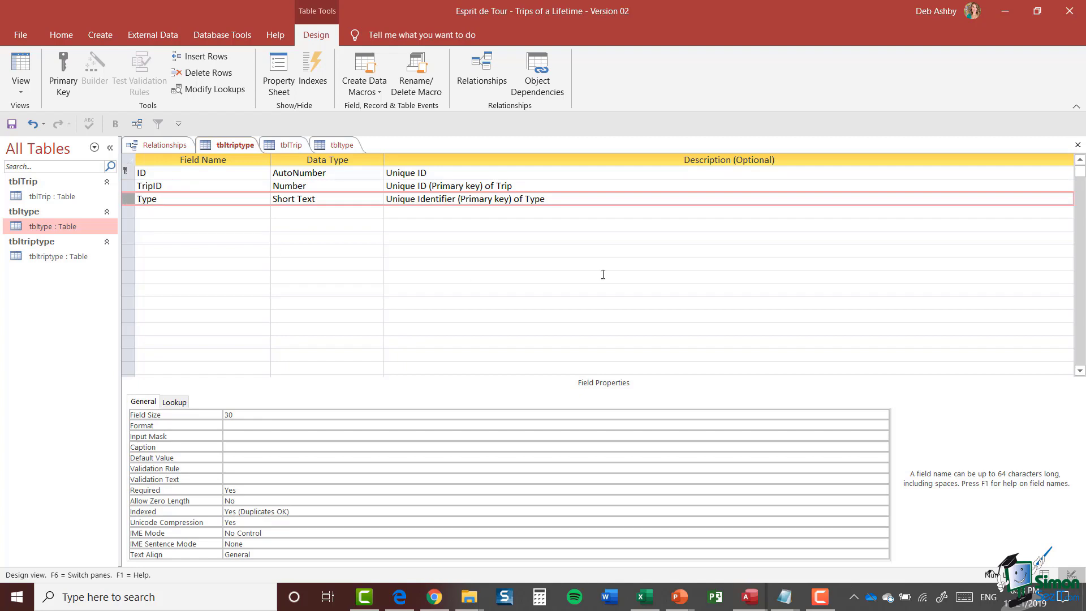
Step: Save the design changes to tbltriptype and close the tbltriptype, tblTrip and tbltype designs, leaving only the relationships layout open
left_click(1078, 146)
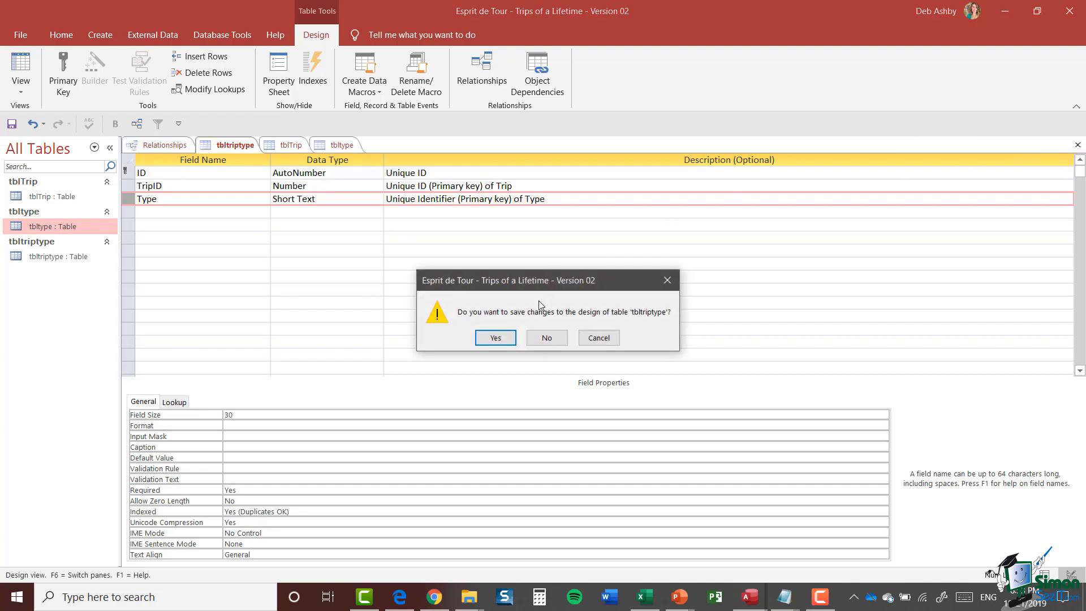
left_click(509, 337)
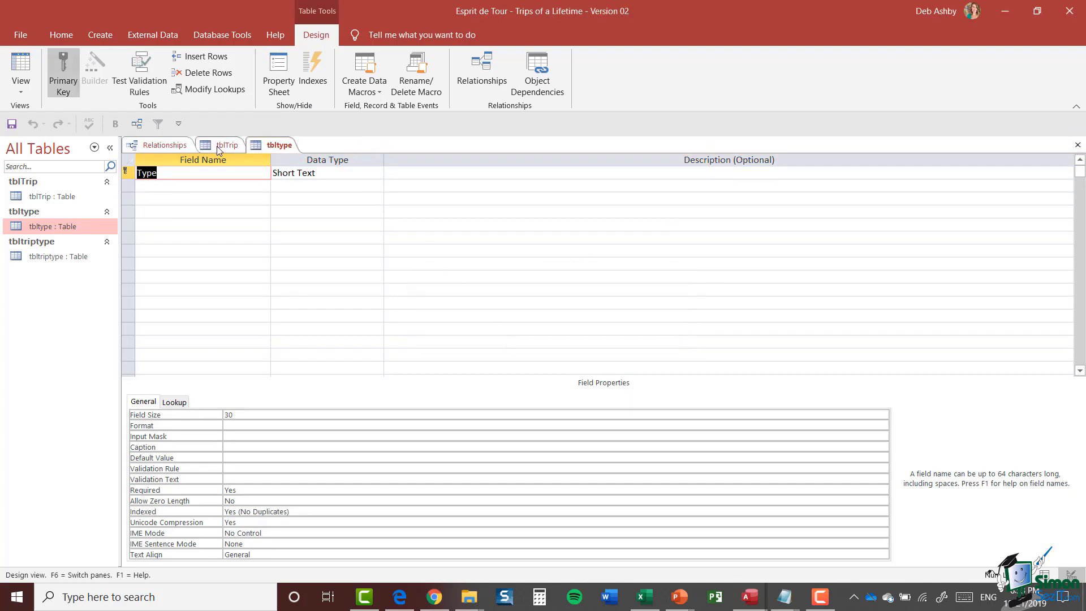
left_click(222, 146)
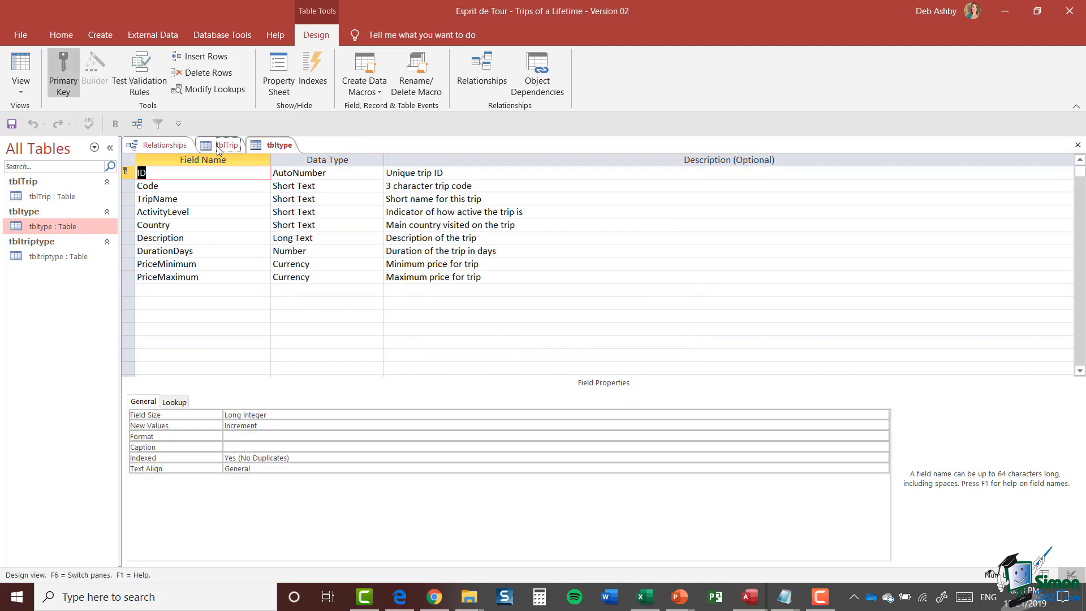
left_click(1079, 145)
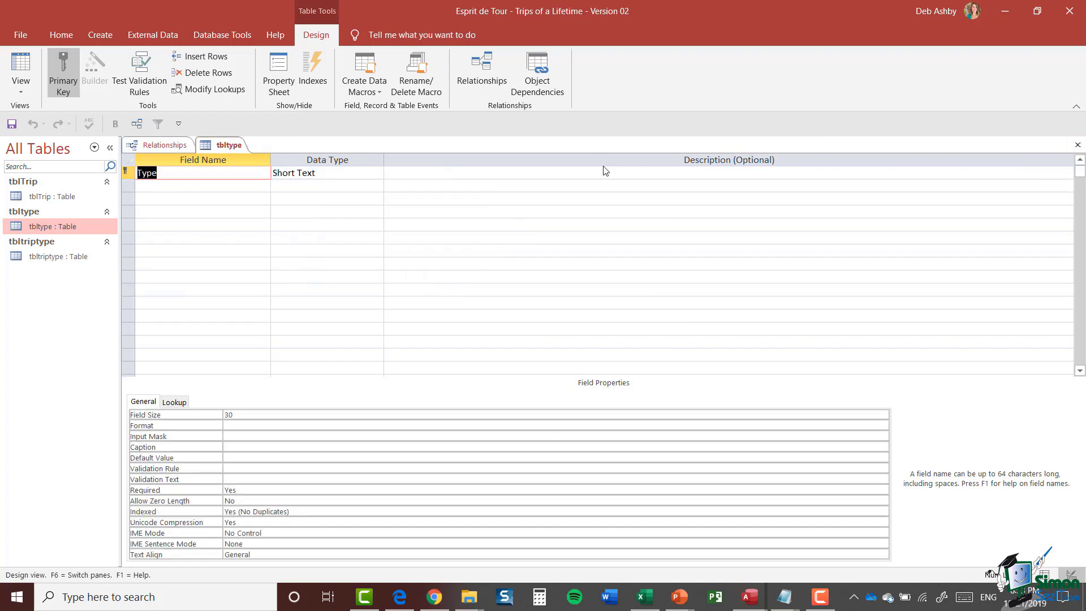
left_click(1078, 146)
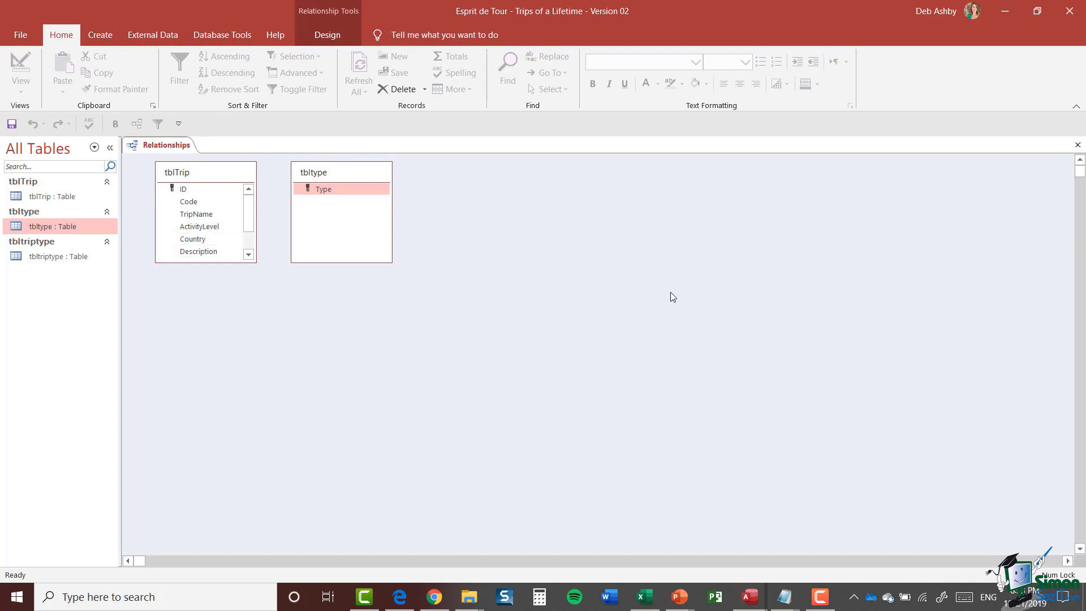
Step: Add the tbltriptype table to the relationships layout alongside tblTrip and tbltype
right_click(481, 227)
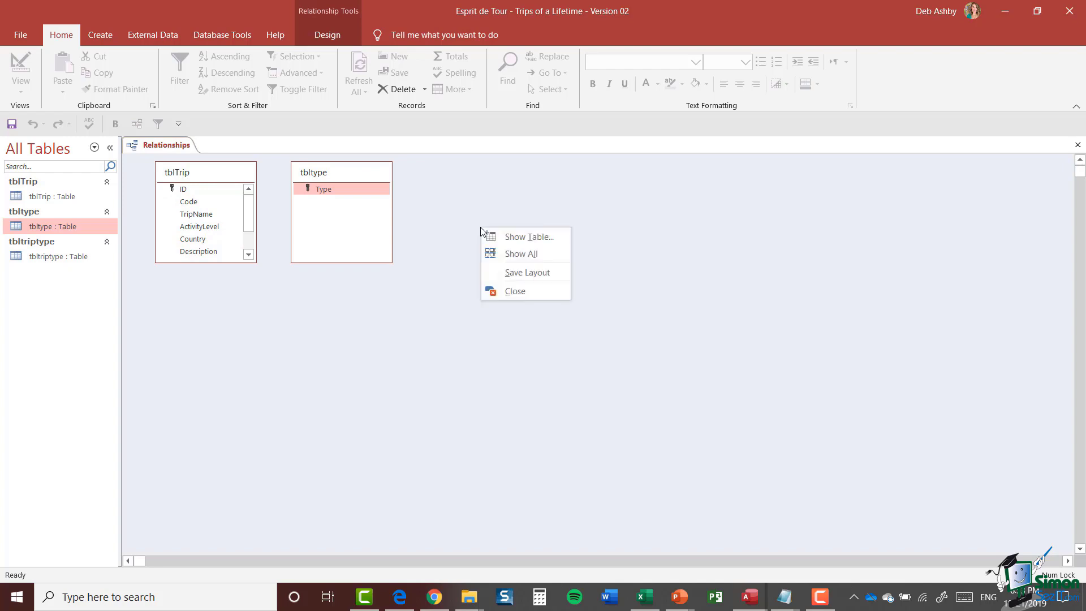
left_click(531, 238)
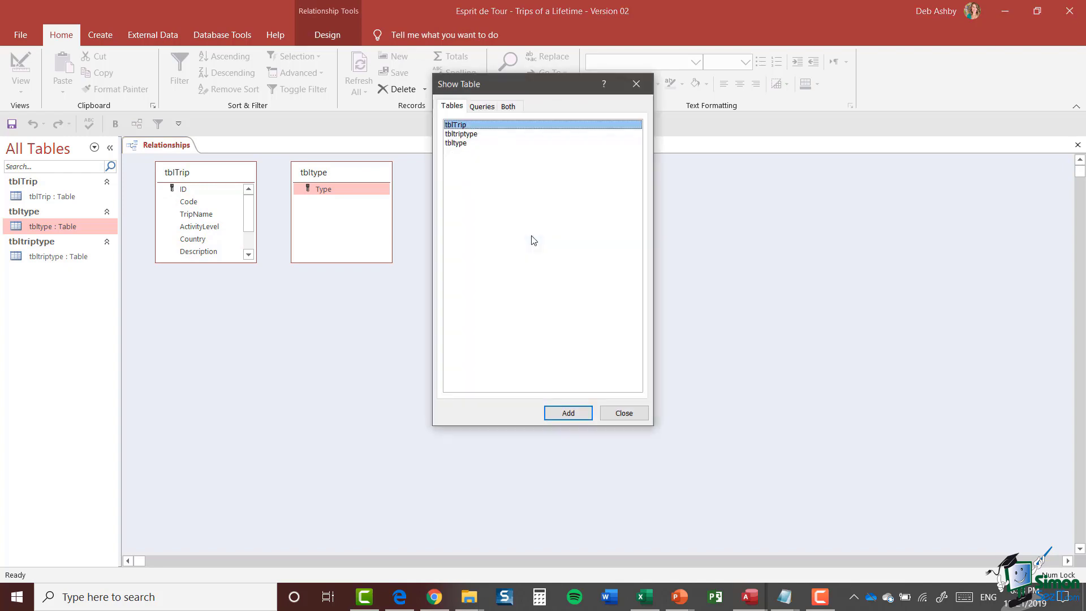
left_click_drag(519, 89, 547, 136)
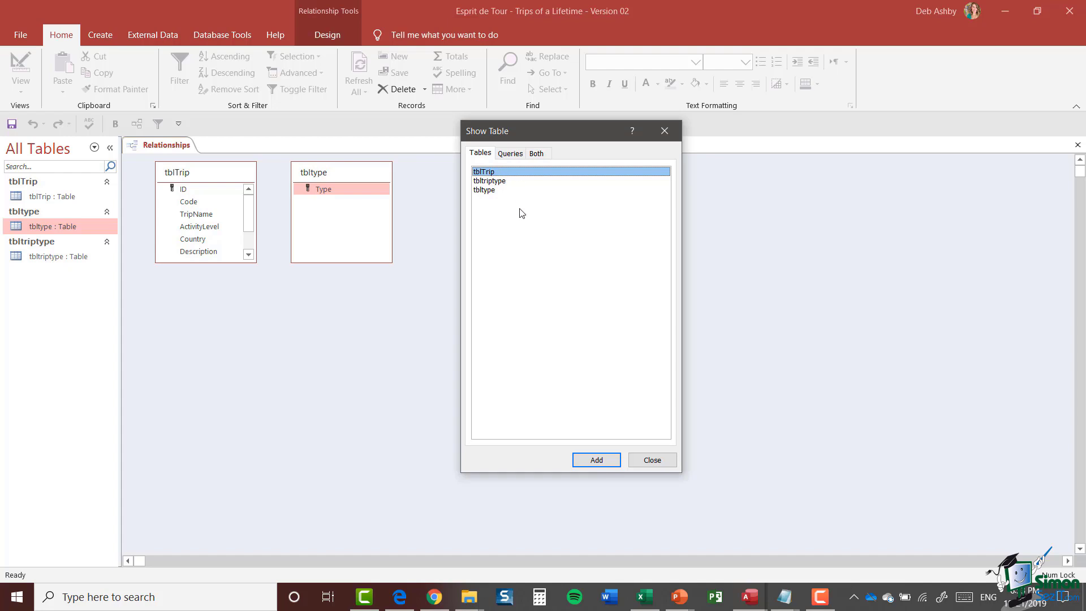
left_click(500, 182)
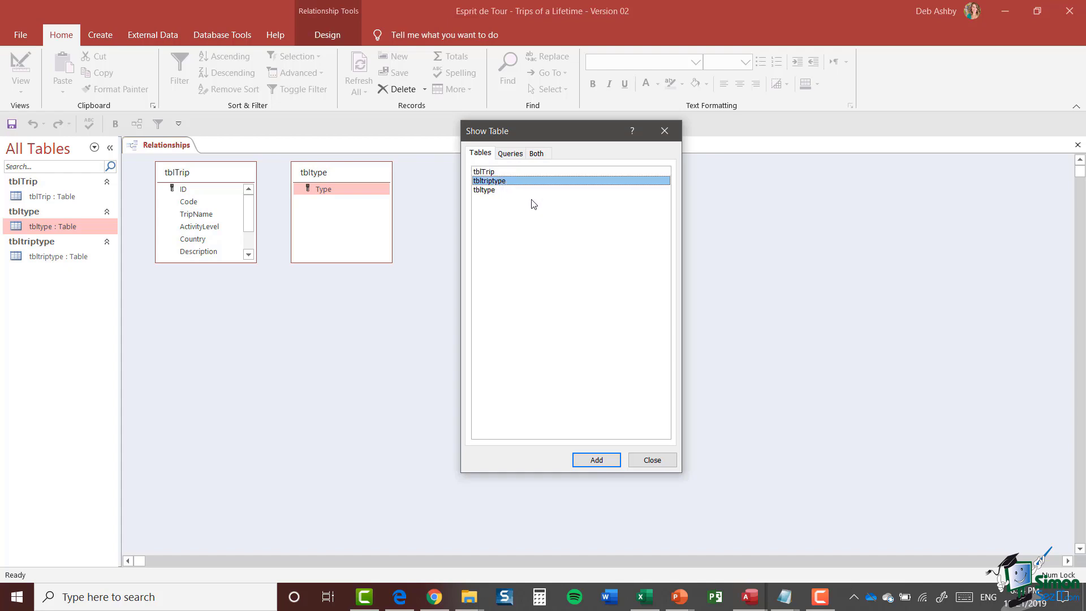
left_click(598, 463)
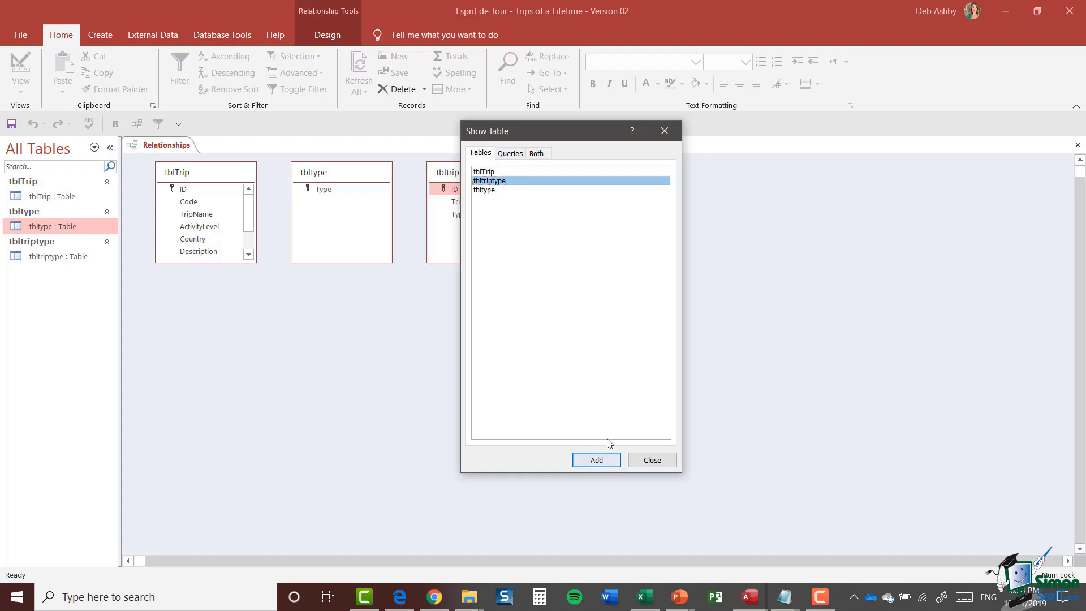
left_click(657, 463)
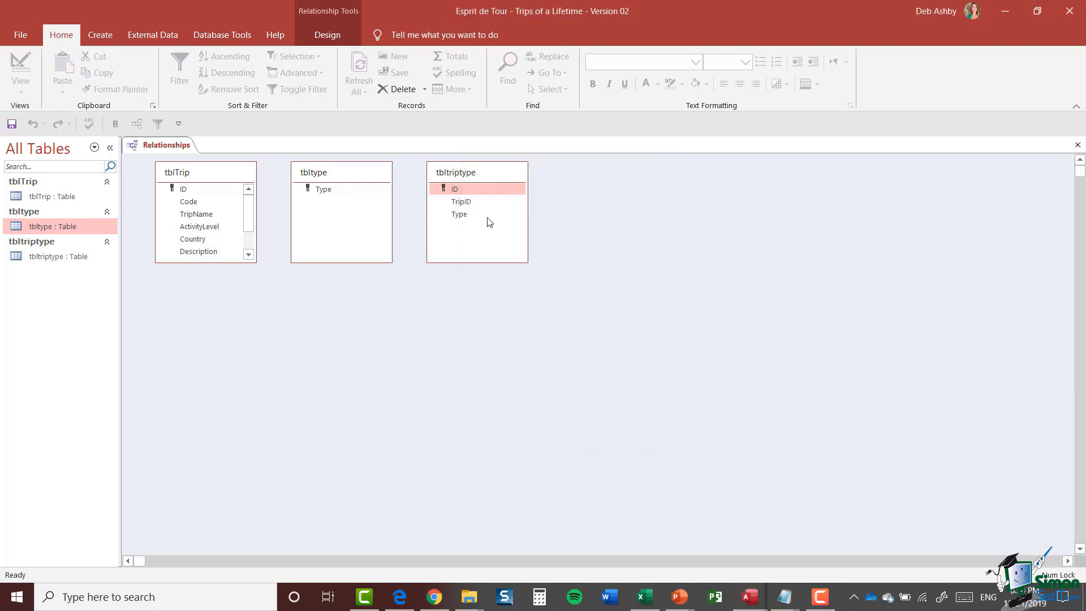
Step: Rearrange the relationships layout so the tbltriptype table sits between tblTrip and tbltype in one row
left_click_drag(482, 172, 277, 315)
left_click_drag(344, 168, 571, 181)
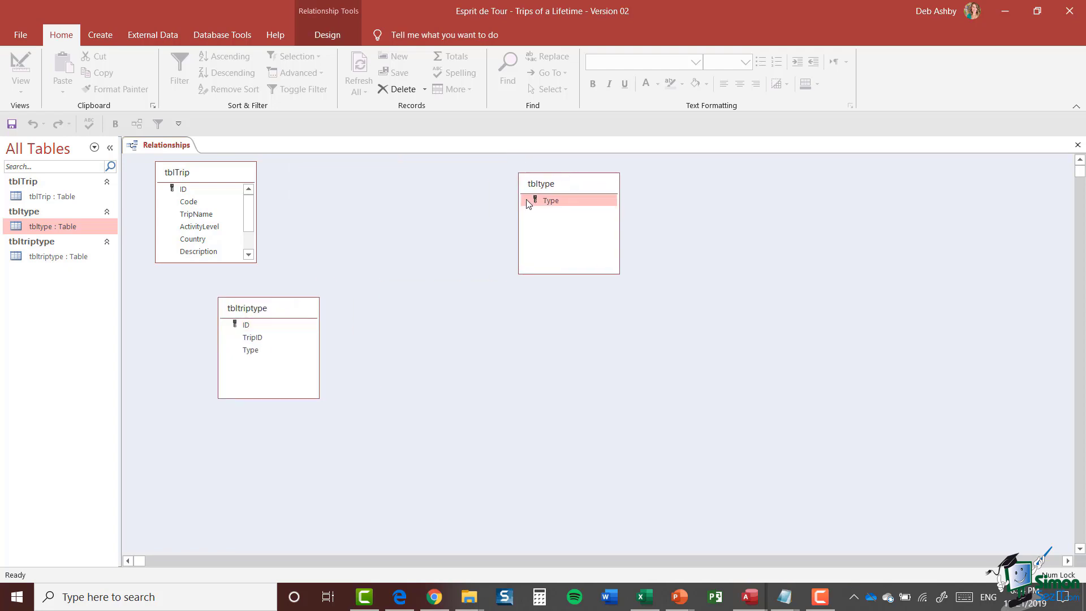
left_click_drag(273, 312, 344, 179)
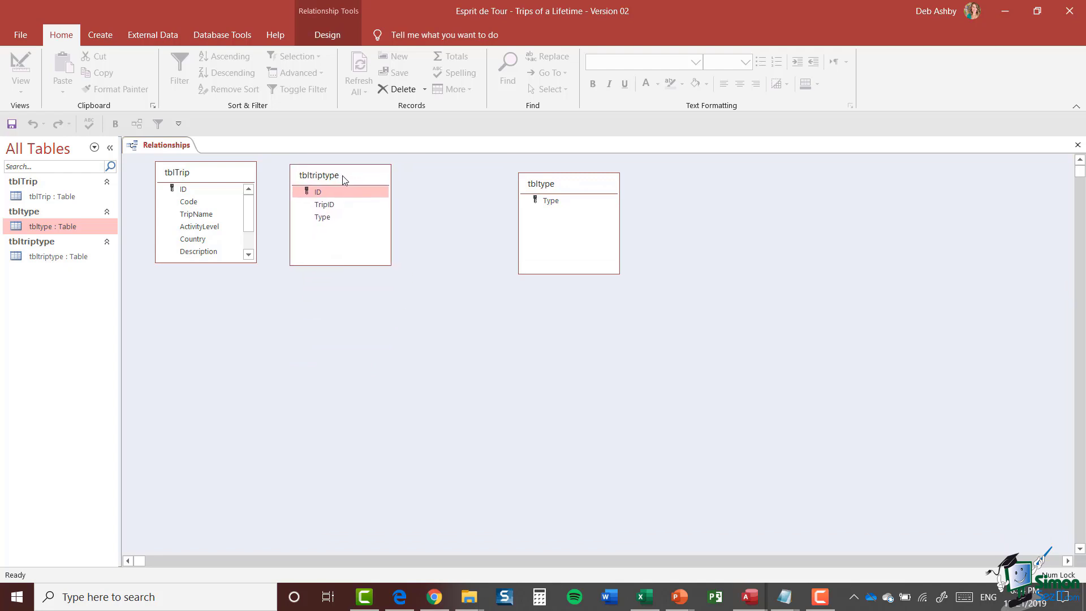
left_click_drag(575, 187, 491, 180)
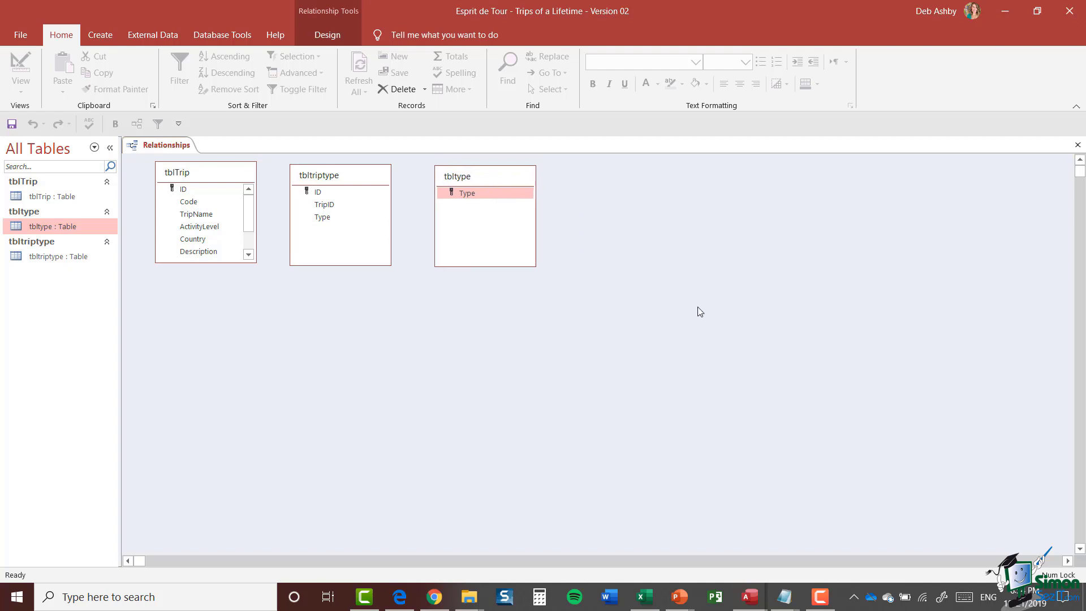